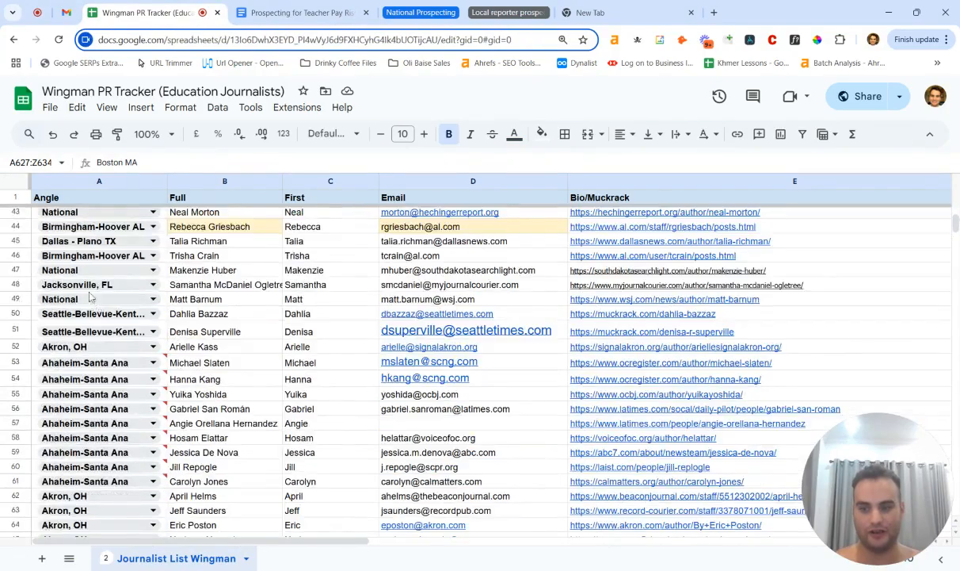
# Look through the journalist list in the tracker, covering location angles, names, emails and bio links
pyautogui.scroll(-19, 93, 305)
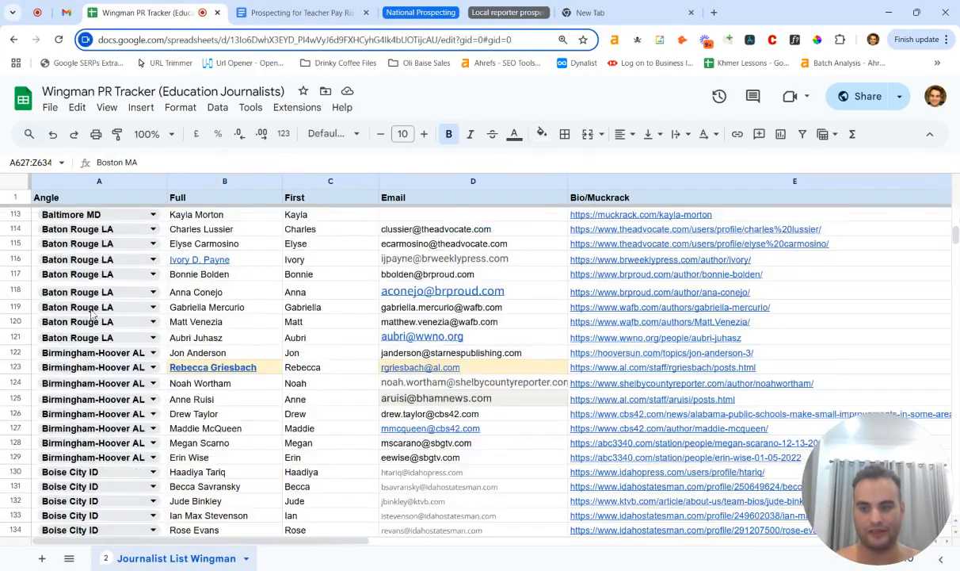
pyautogui.scroll(-20, 93, 315)
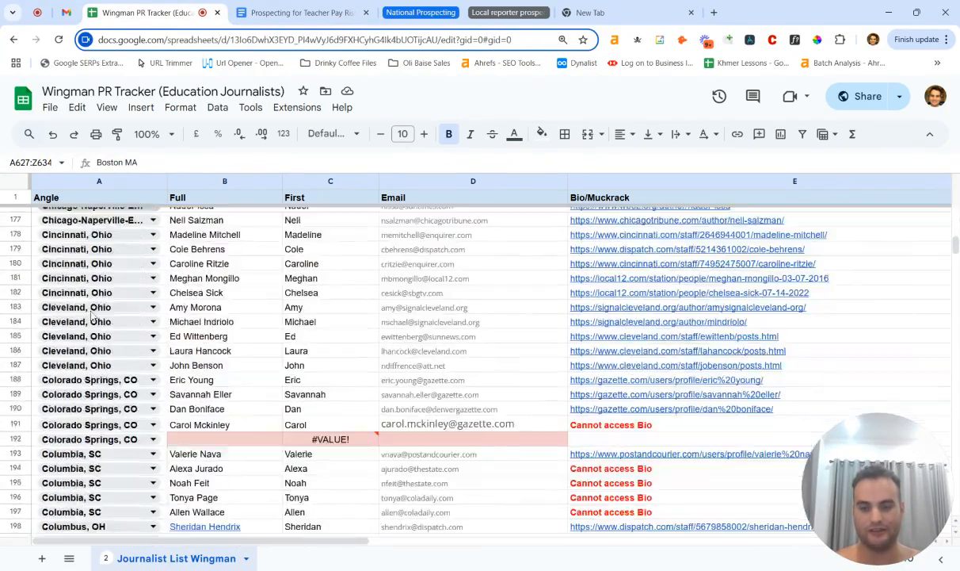
pyautogui.scroll(-20, 93, 319)
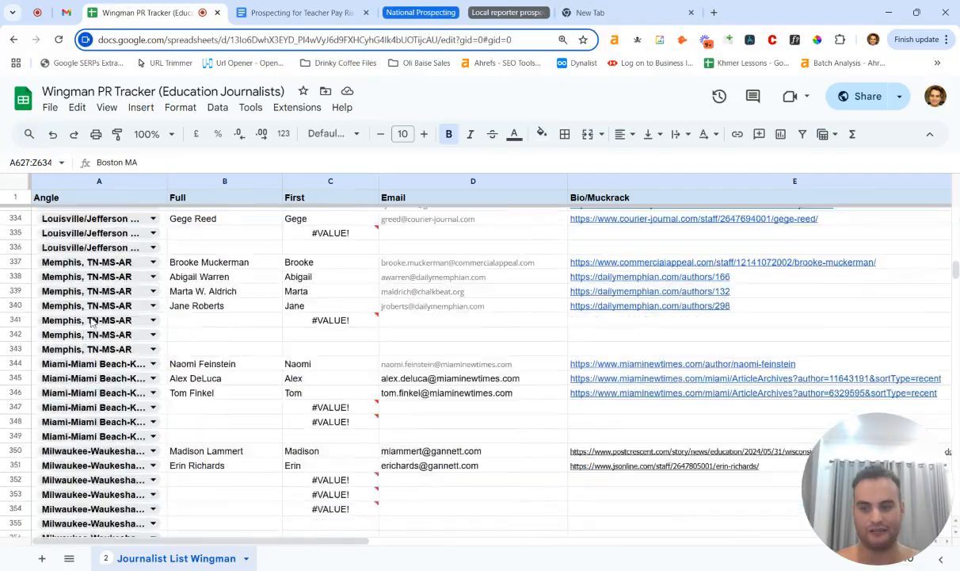
pyautogui.scroll(-20, 92, 321)
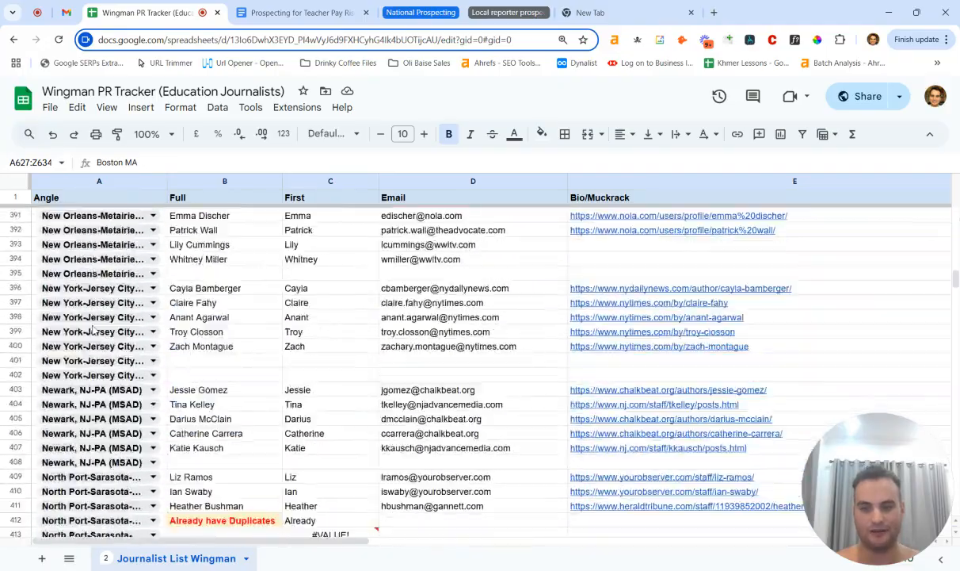
pyautogui.scroll(-9, 94, 327)
# Check the teacher pay rise prospecting notes, expand the National Prospecting tab group, and review Wikipedia's table of top 10 US newspapers
pyautogui.click(290, 13)
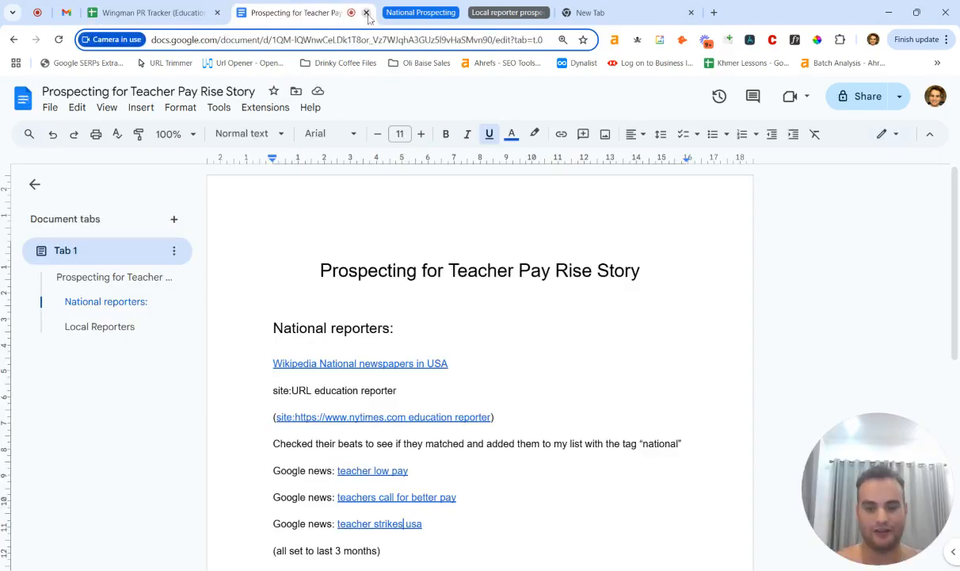
pyautogui.click(404, 12)
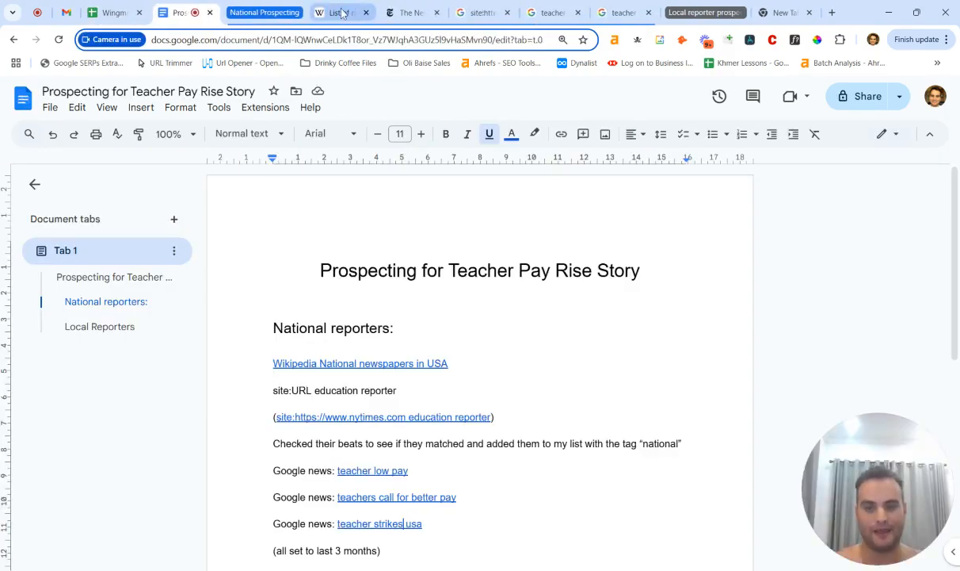
pyautogui.click(354, 5)
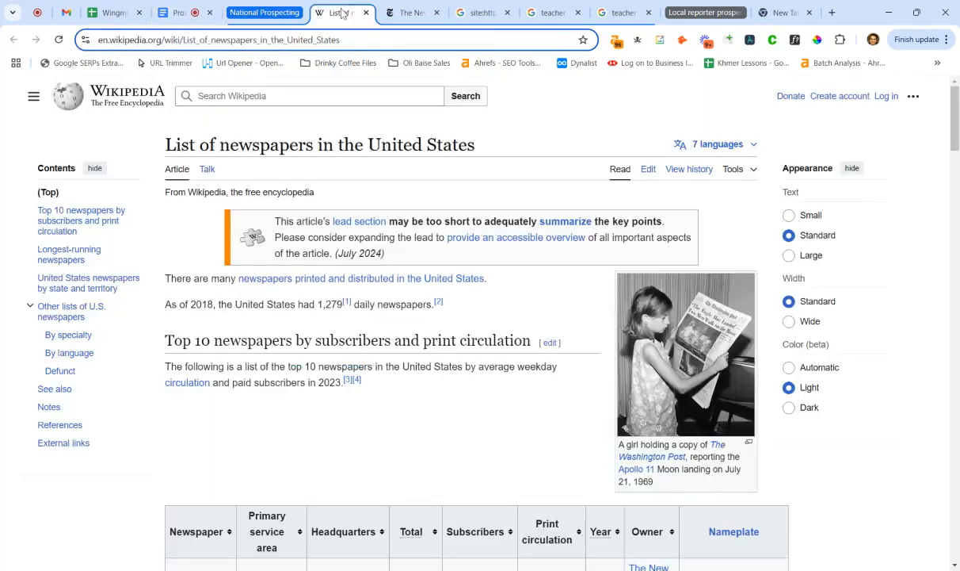
pyautogui.scroll(-6, 337, 206)
pyautogui.scroll(-1, 333, 228)
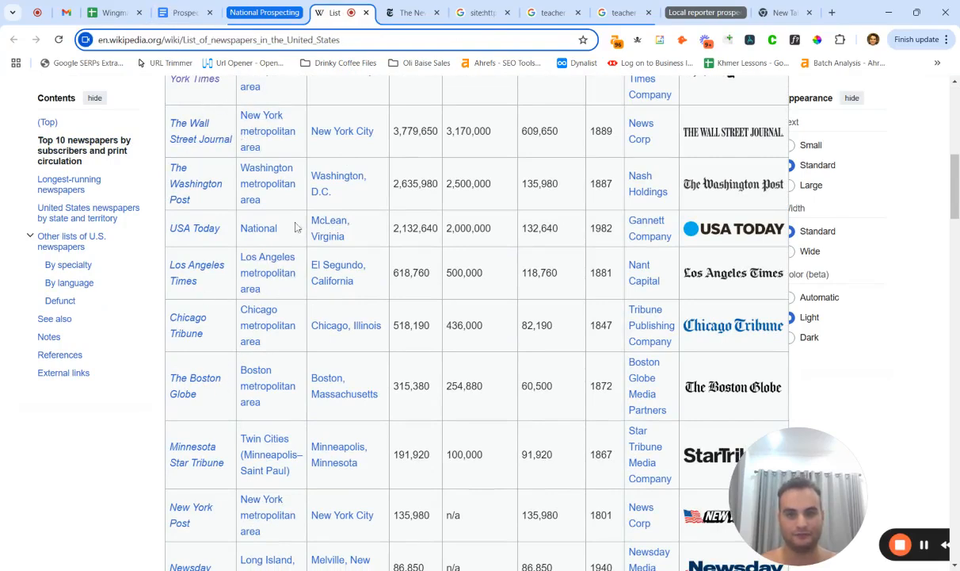
pyautogui.hotkey('ctrl', 'Tab')
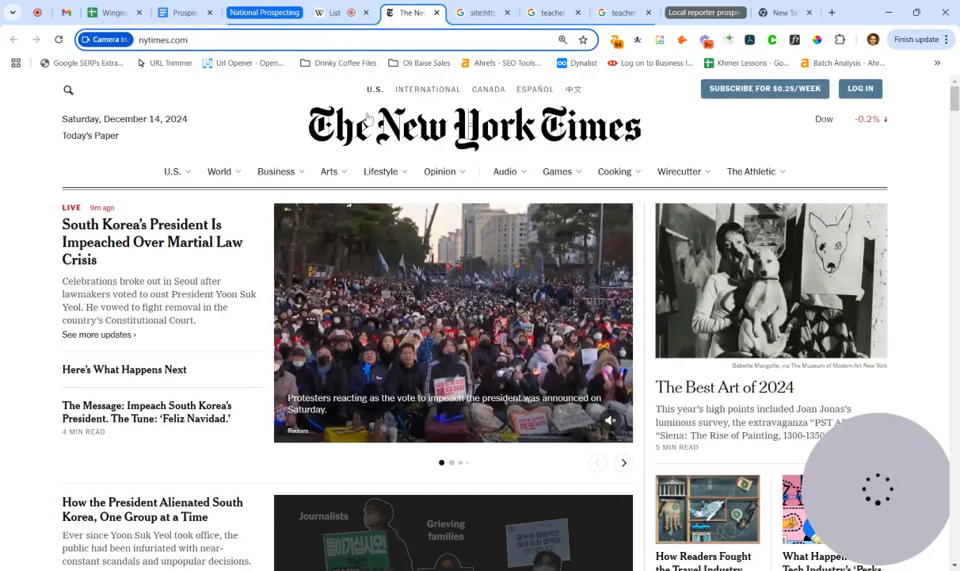
pyautogui.click(469, 13)
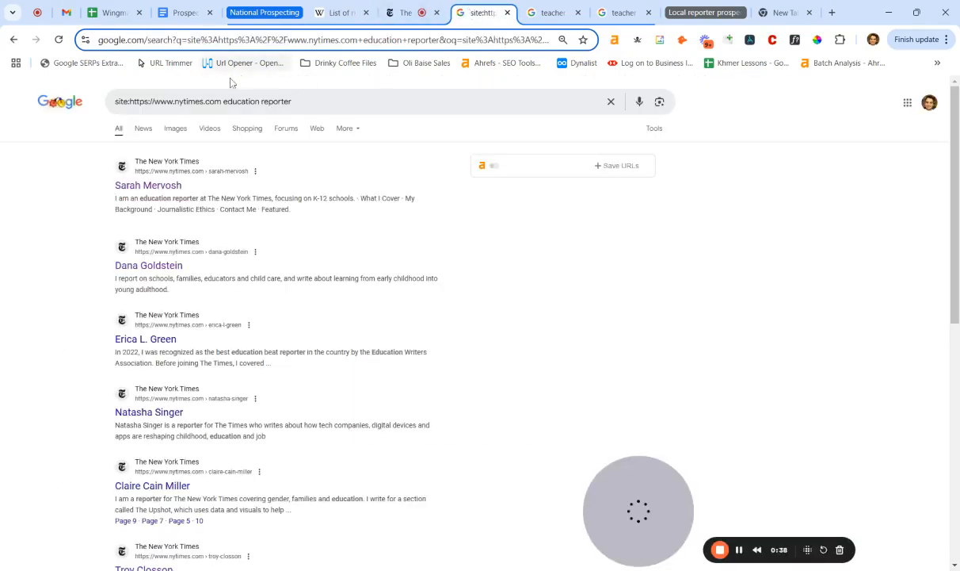
pyautogui.moveTo(155, 101); pyautogui.dragTo(291, 101)
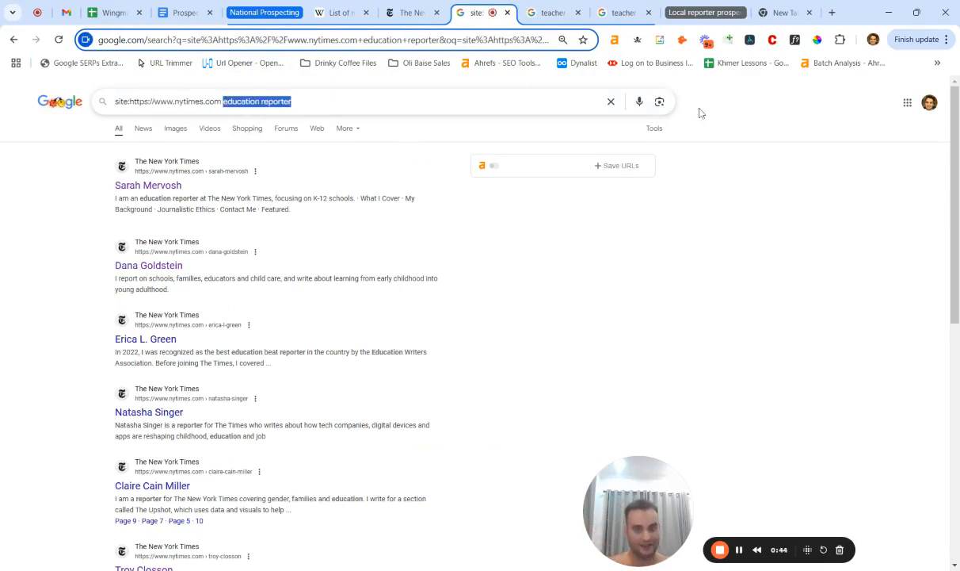
pyautogui.click(655, 128)
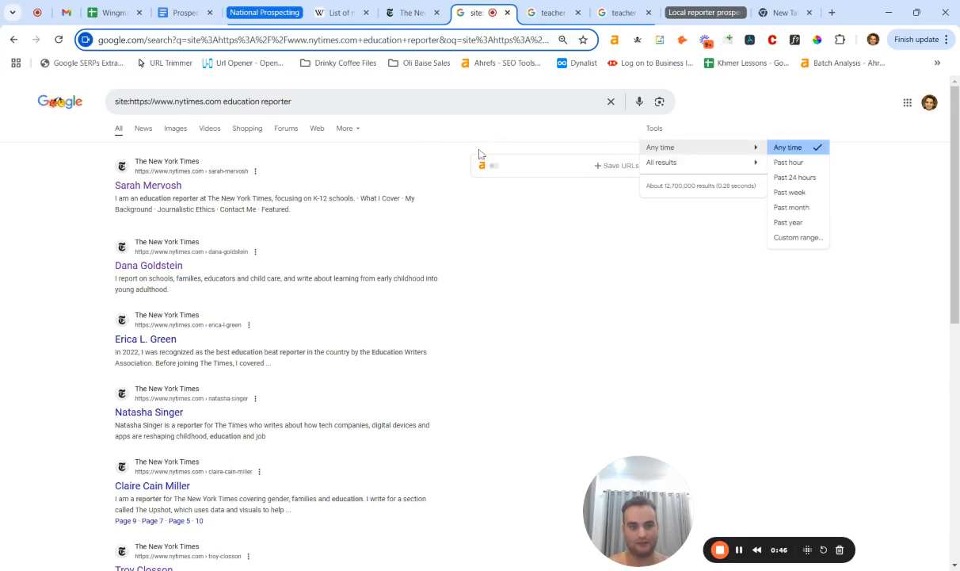
pyautogui.moveTo(759, 164)
pyautogui.click(432, 177)
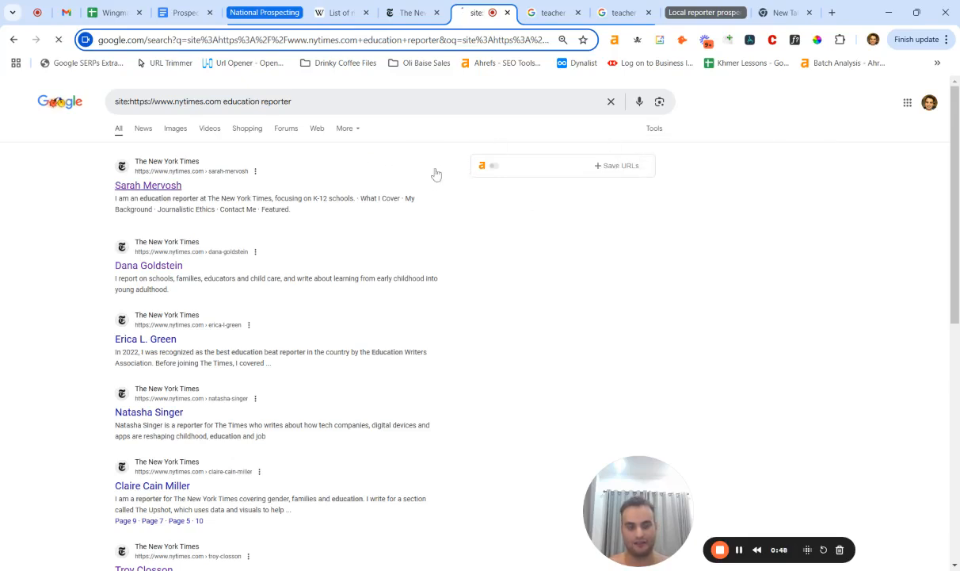
# Open the first reporter's profile briefly, return to the search results, and look over the other New York Times reporters listed
pyautogui.click(151, 185)
pyautogui.click(13, 39)
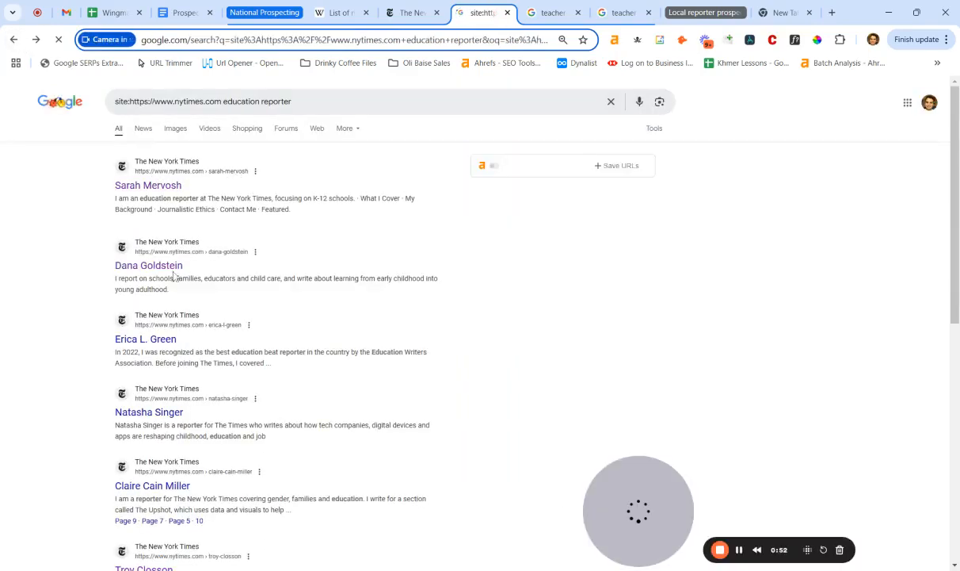
pyautogui.scroll(-2, 176, 238)
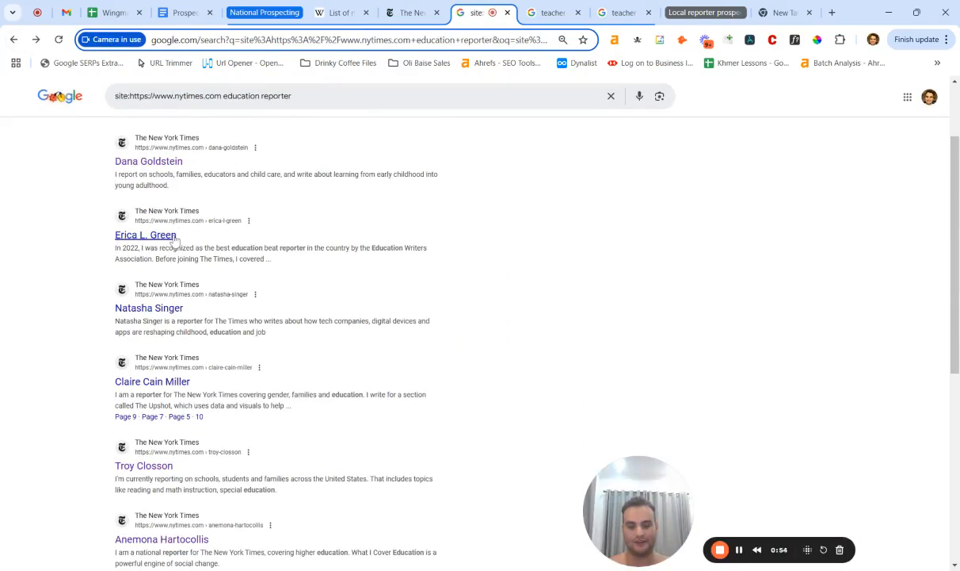
pyautogui.scroll(2, 171, 183)
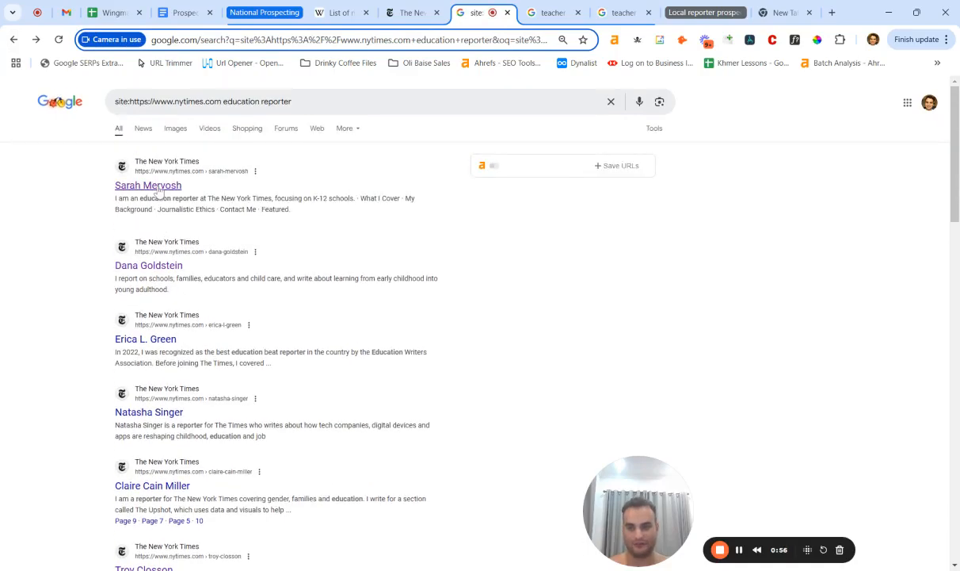
# Examine the first reporter's contact section, featured stories and latest articles for the education beat, and return to the search results
pyautogui.click(154, 187)
pyautogui.scroll(-10, 321, 267)
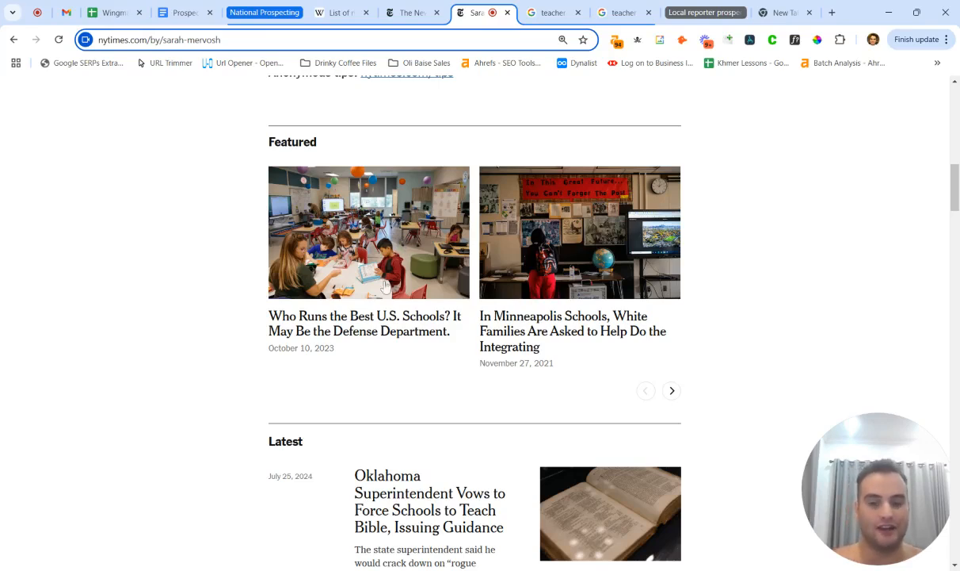
pyautogui.scroll(2, 587, 372)
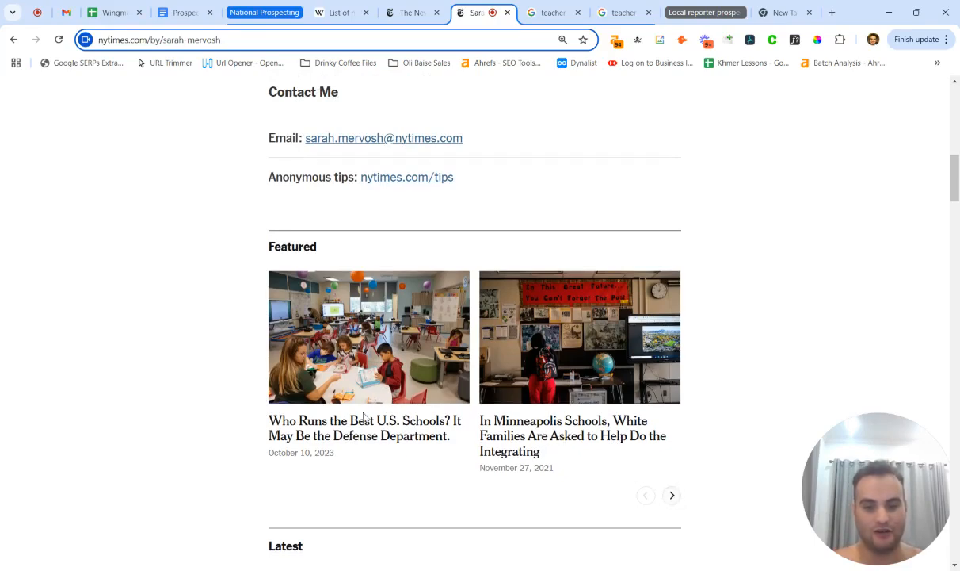
pyautogui.scroll(-4, 364, 418)
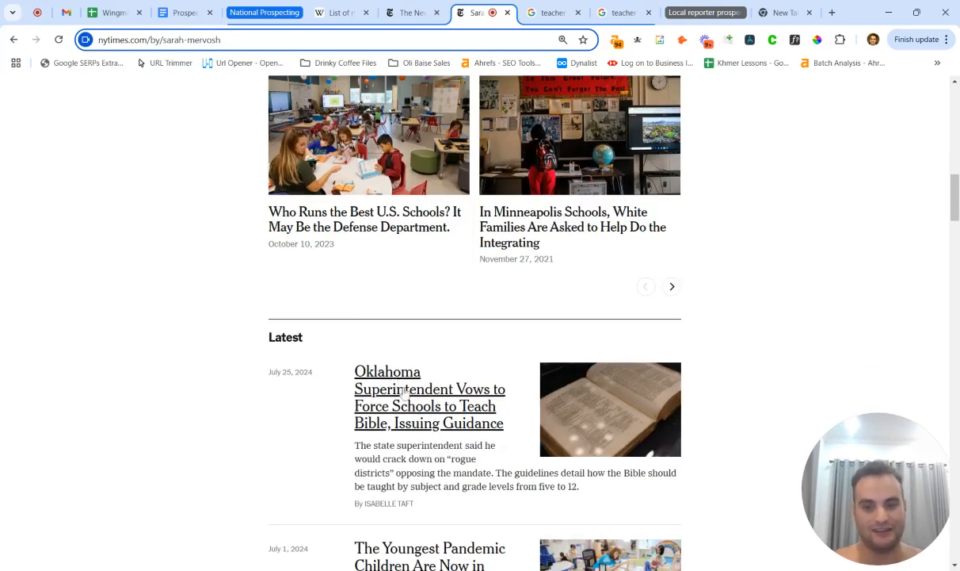
pyautogui.scroll(-2, 403, 385)
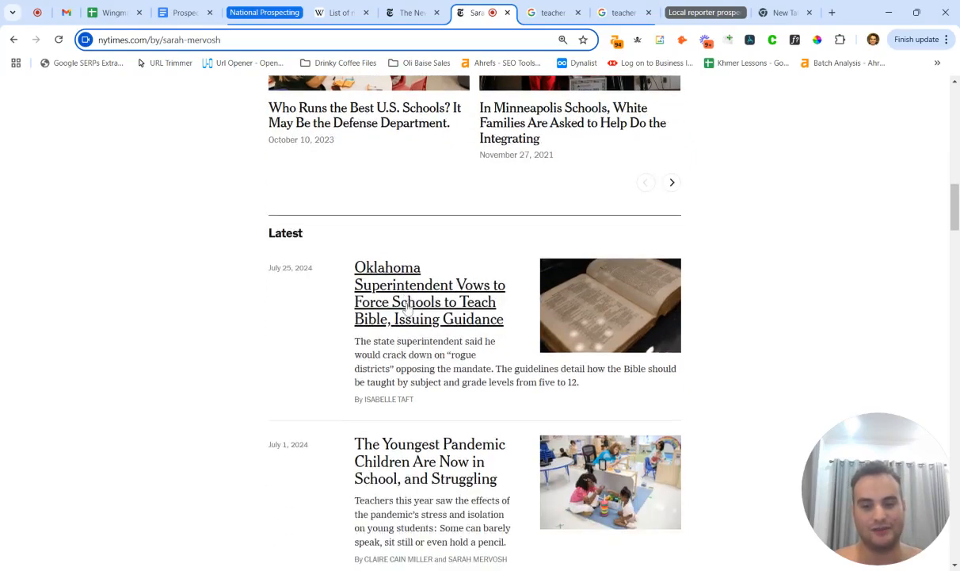
pyautogui.scroll(-4, 410, 317)
pyautogui.scroll(-2, 419, 254)
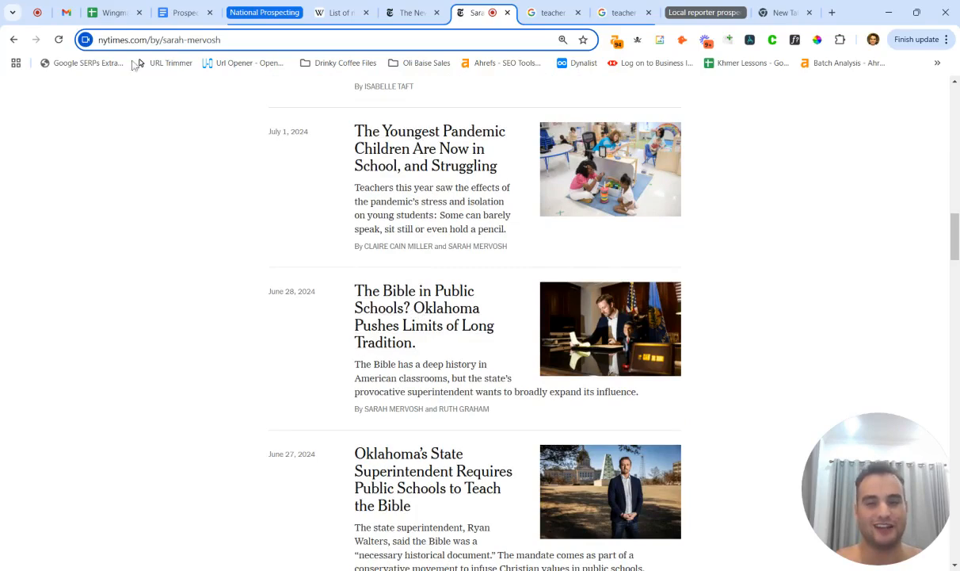
pyautogui.click(13, 40)
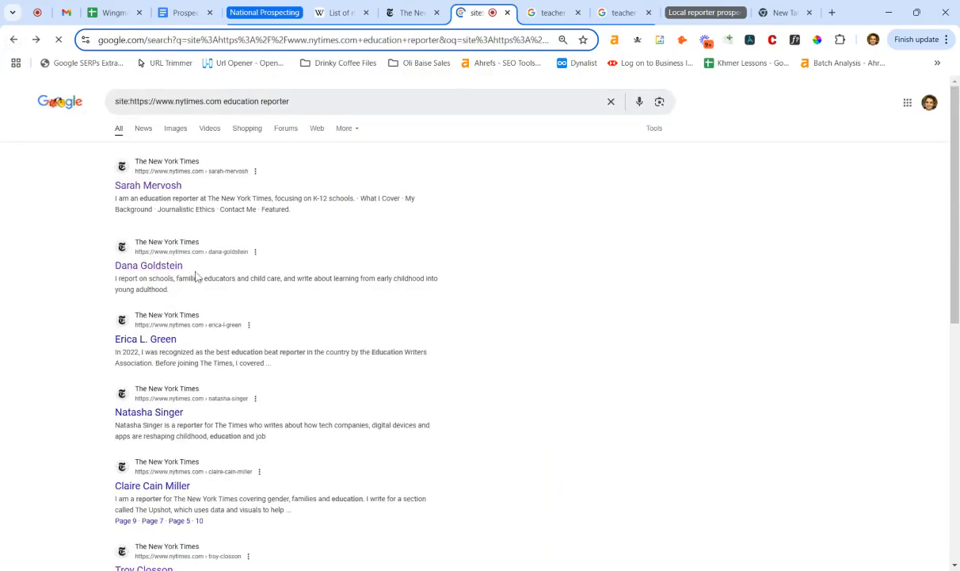
# Open the second reporter's profile, examine the covered topics and latest articles, and return to the search results
pyautogui.click(156, 269)
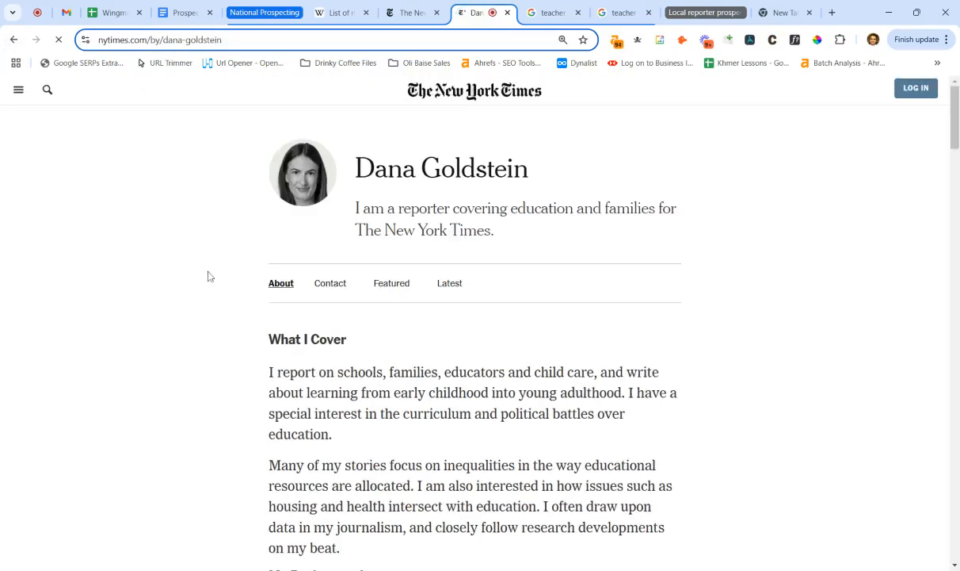
pyautogui.scroll(-3, 244, 279)
pyautogui.scroll(-15, 244, 278)
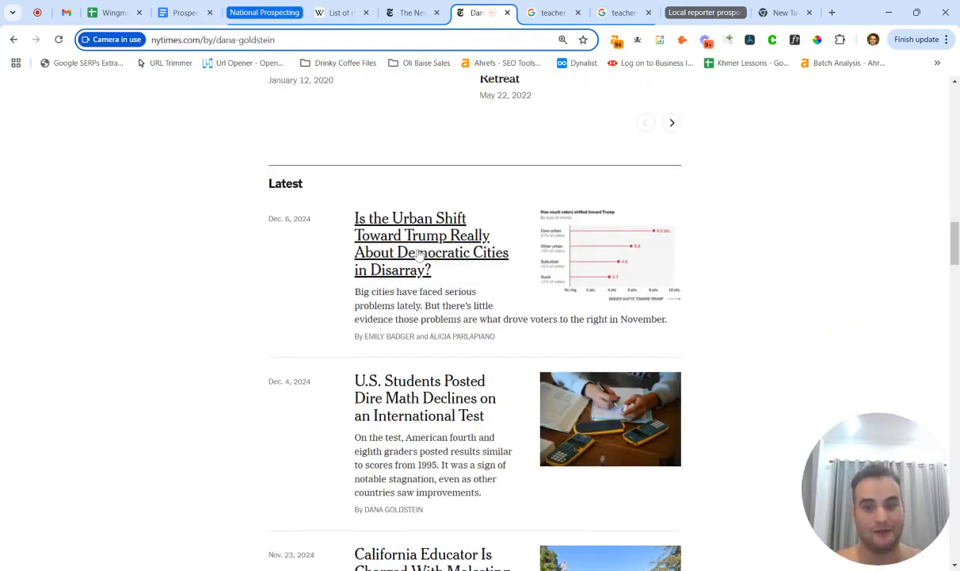
pyautogui.scroll(-2, 410, 353)
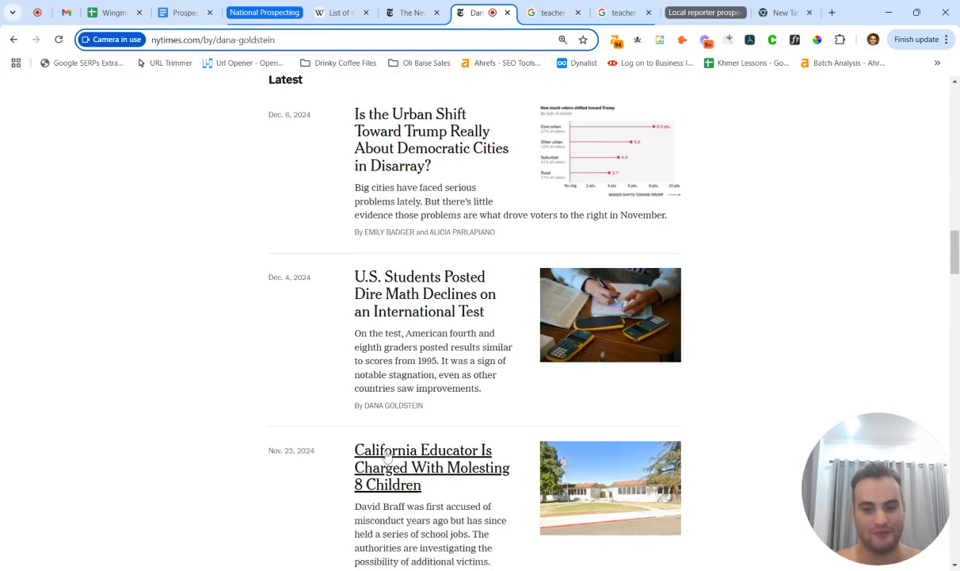
pyautogui.click(13, 39)
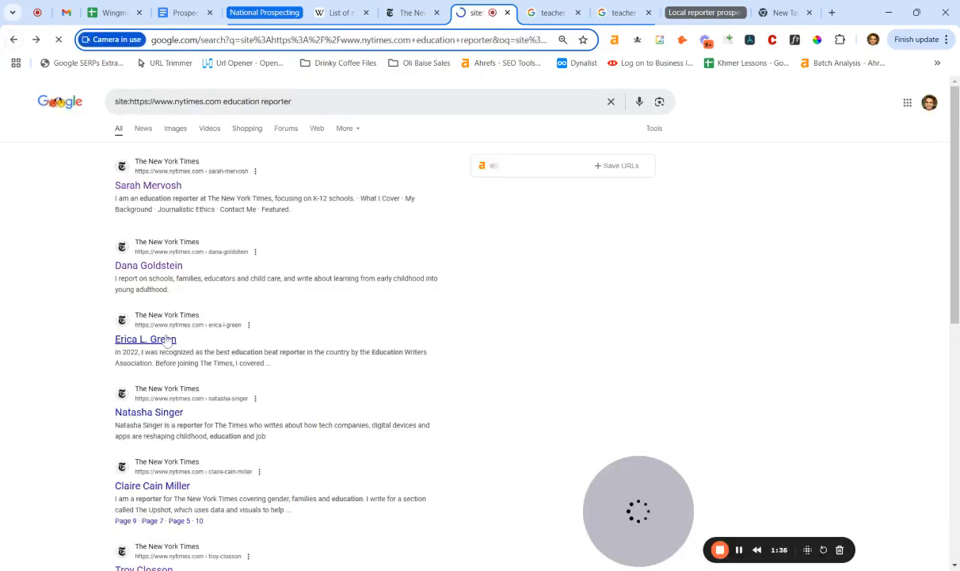
# Open the third reporter's profile, check whether the biography and latest articles match the education beat, and return to the search results
pyautogui.click(158, 341)
pyautogui.scroll(-15, 234, 322)
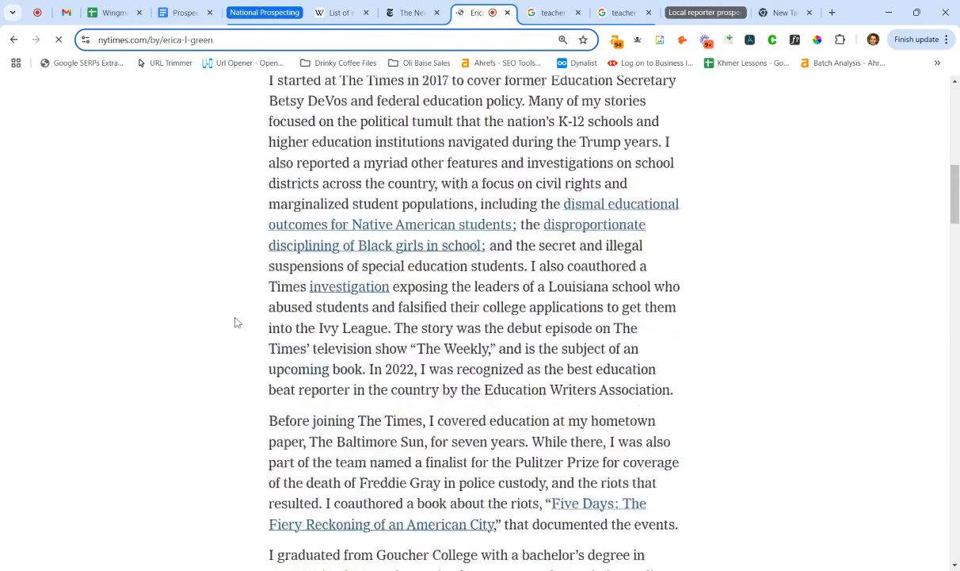
pyautogui.scroll(-3, 240, 322)
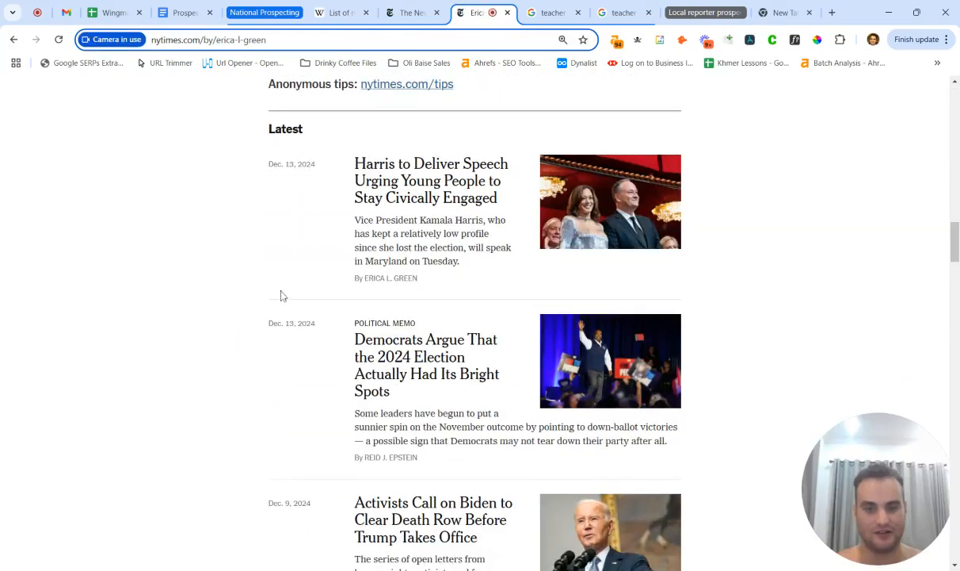
pyautogui.scroll(-8, 408, 238)
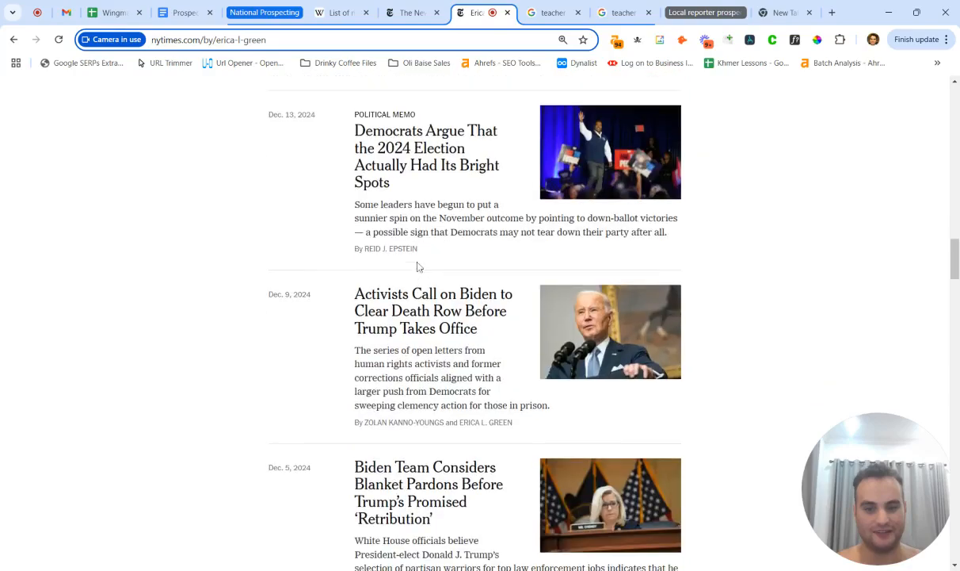
pyautogui.scroll(15, 396, 278)
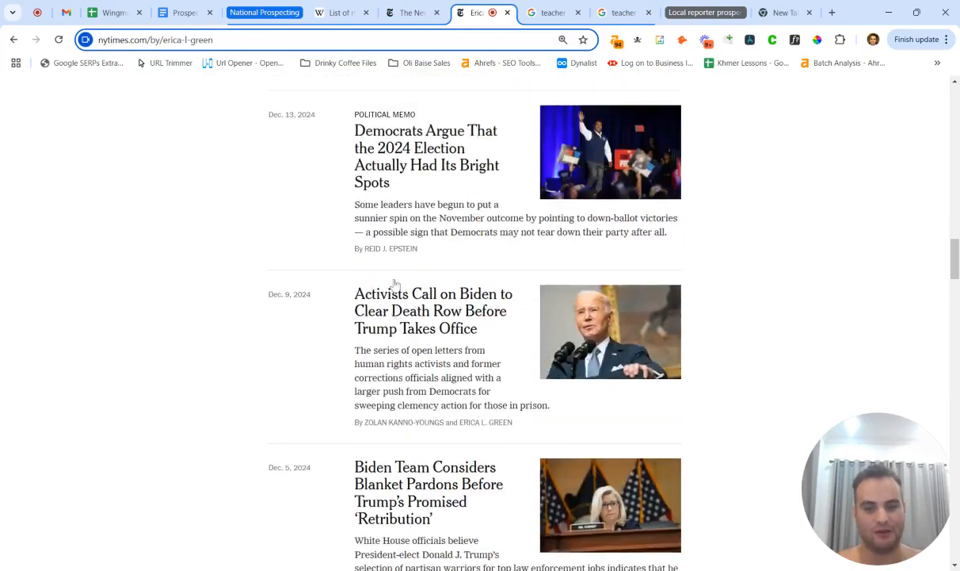
pyautogui.click(13, 40)
# Open the fourth reporter's profile and examine the latest and featured articles for education coverage
pyautogui.scroll(-2, 229, 386)
pyautogui.click(149, 309)
pyautogui.scroll(-15, 171, 316)
pyautogui.scroll(-8, 322, 330)
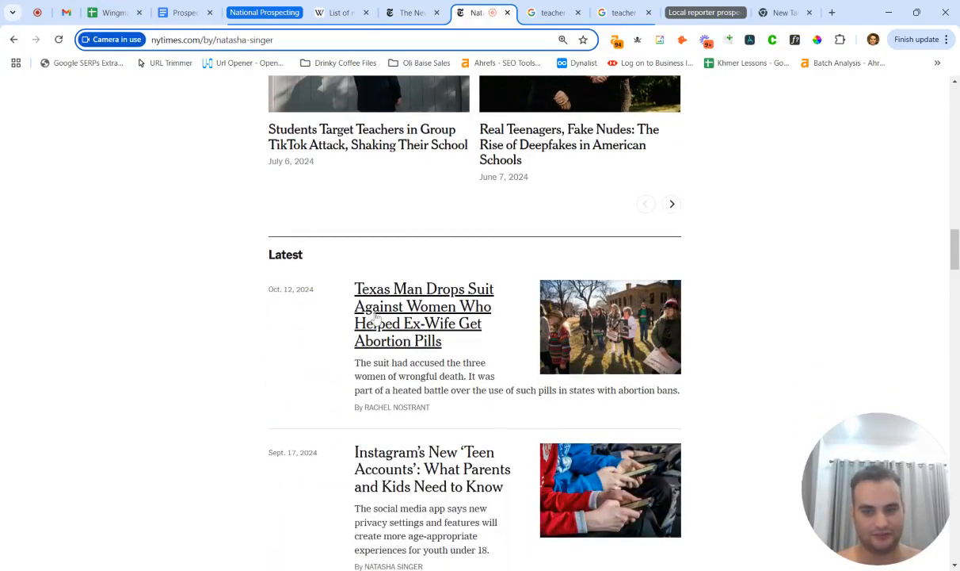
pyautogui.scroll(-6, 388, 303)
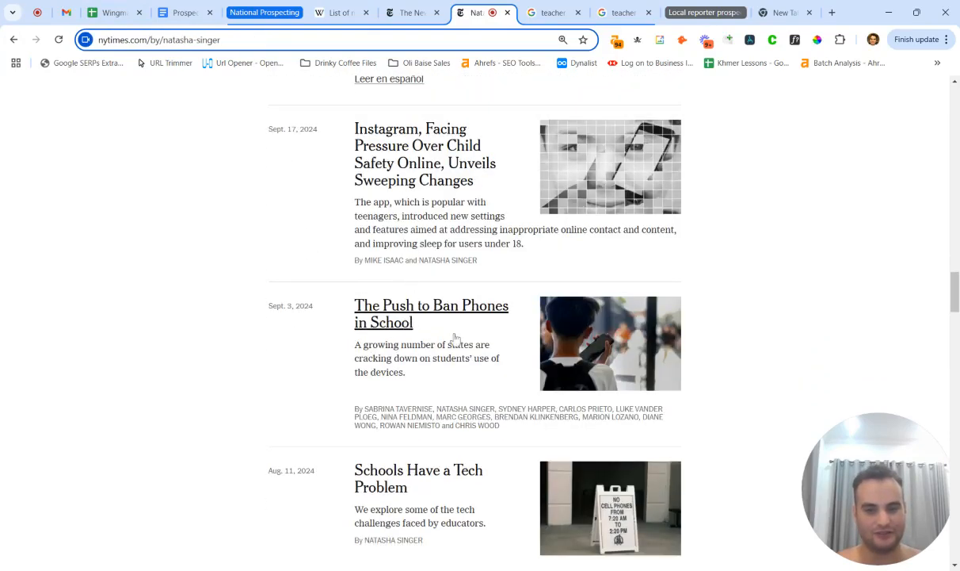
pyautogui.scroll(-1, 467, 325)
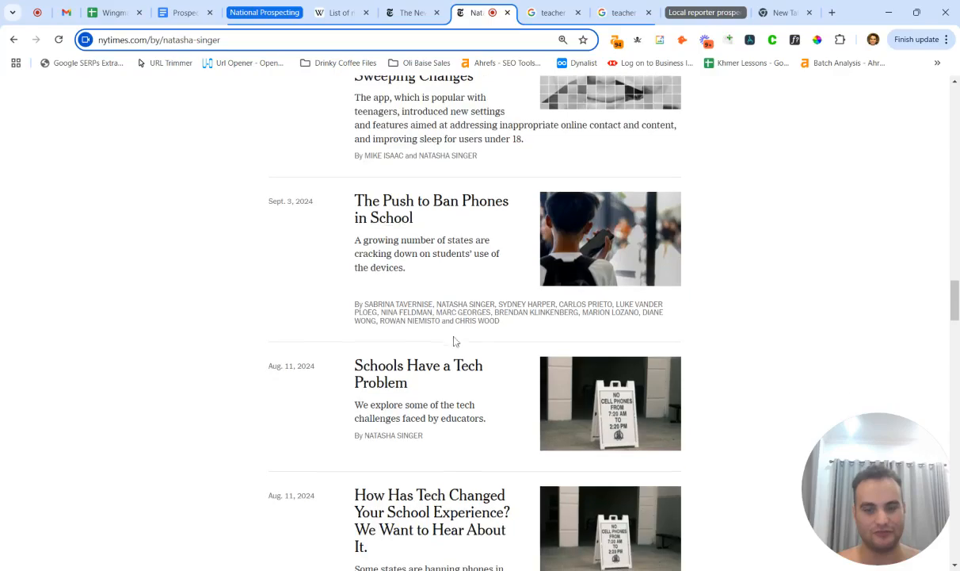
pyautogui.scroll(5, 391, 309)
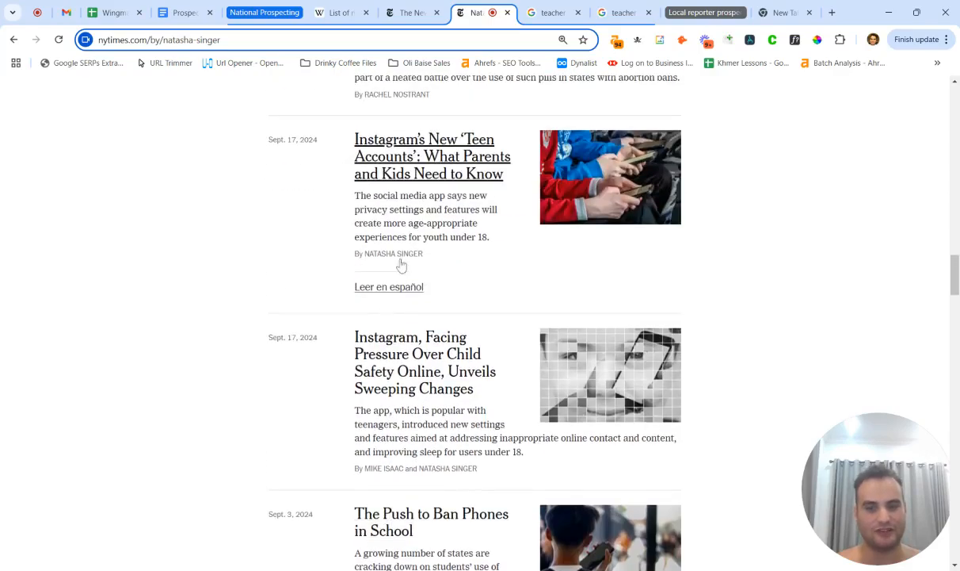
pyautogui.scroll(10, 440, 368)
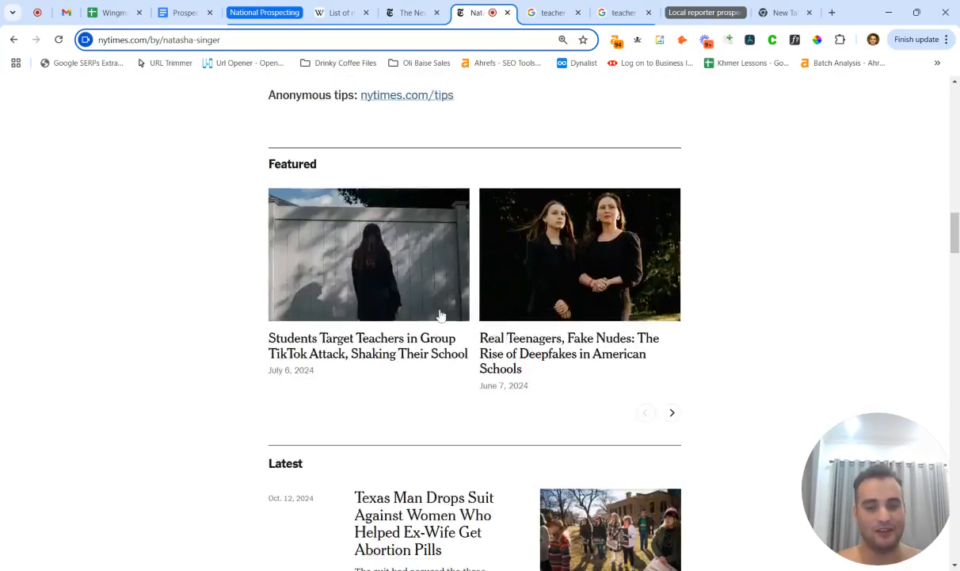
# Read the reporter's introduction and coverage description, and revisit the Wikipedia list of top US newspapers
pyautogui.scroll(2, 475, 317)
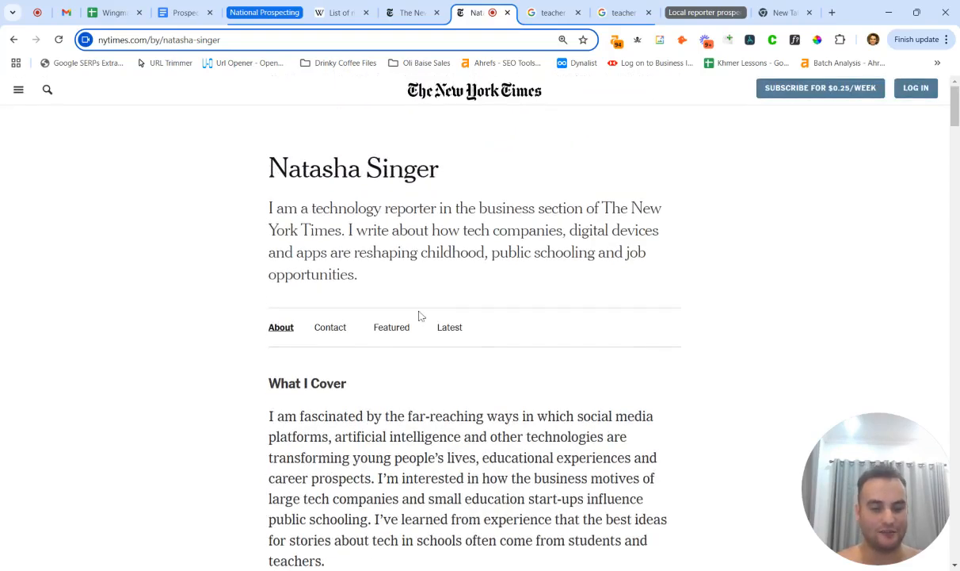
pyautogui.click(336, 13)
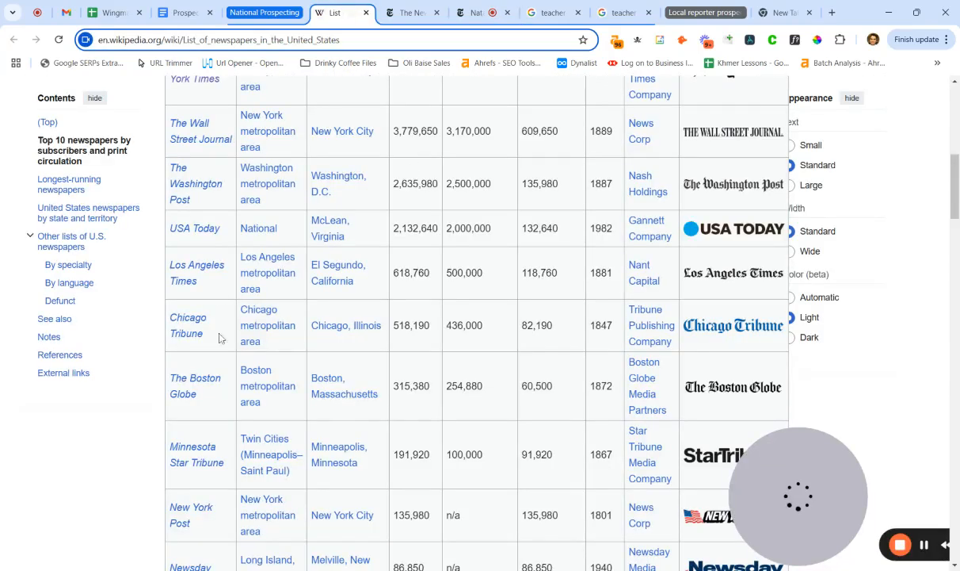
pyautogui.click(405, 14)
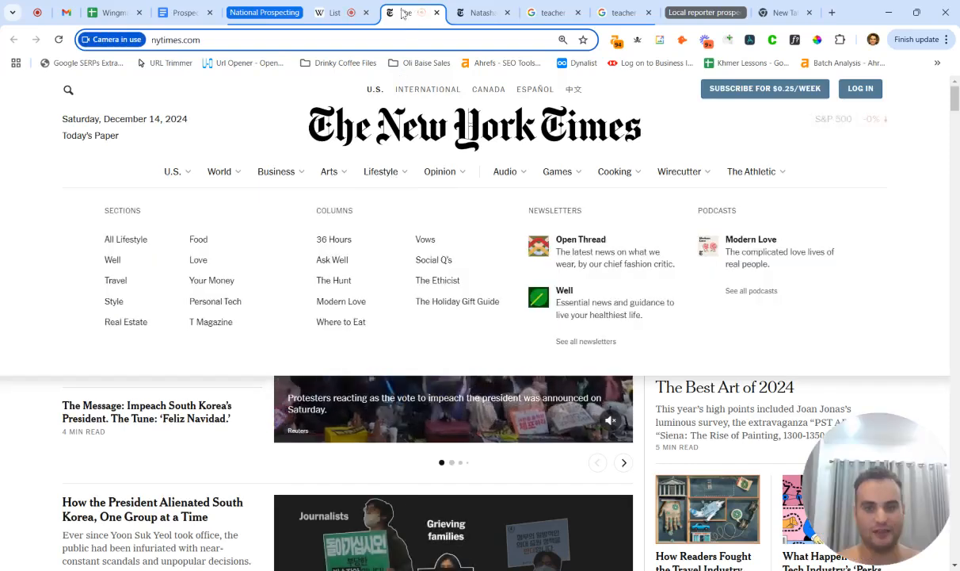
pyautogui.click(481, 12)
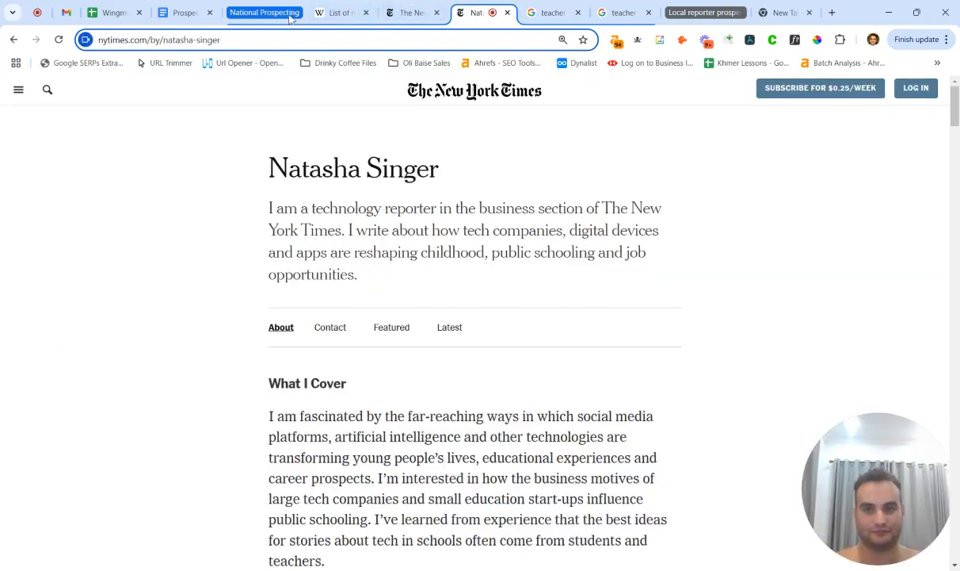
pyautogui.click(187, 12)
pyautogui.click(332, 13)
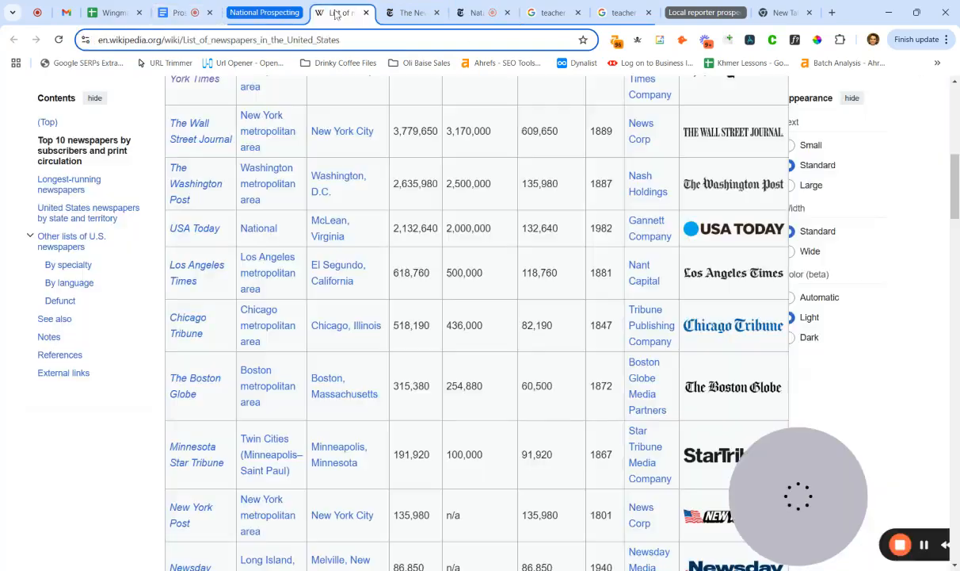
# Review the Google News queries in the prospecting notes: teacher low pay, teachers call for better pay and teacher strikes usa, limited to the last 3 months
pyautogui.click(170, 11)
pyautogui.scroll(-2, 480, 365)
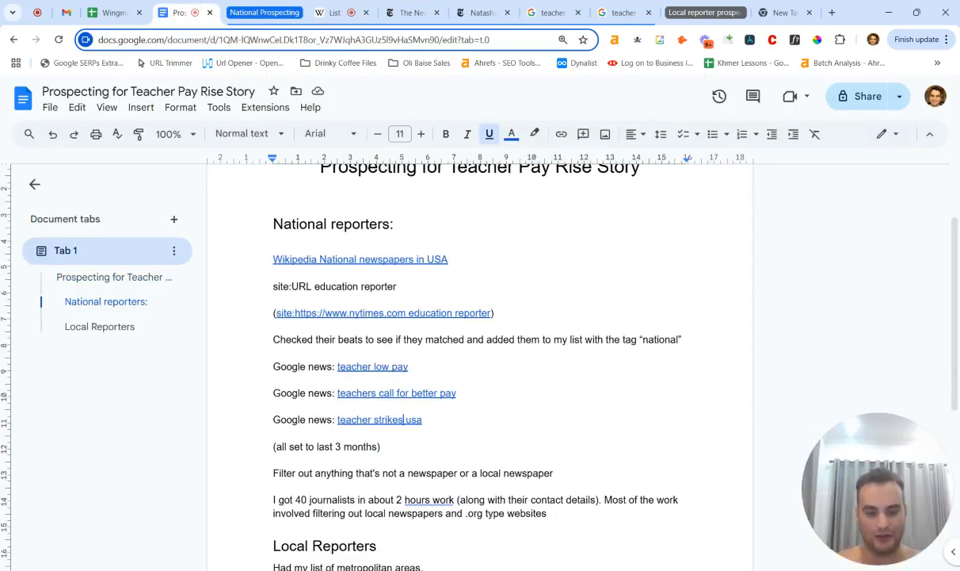
pyautogui.moveTo(335, 366); pyautogui.dragTo(408, 366)
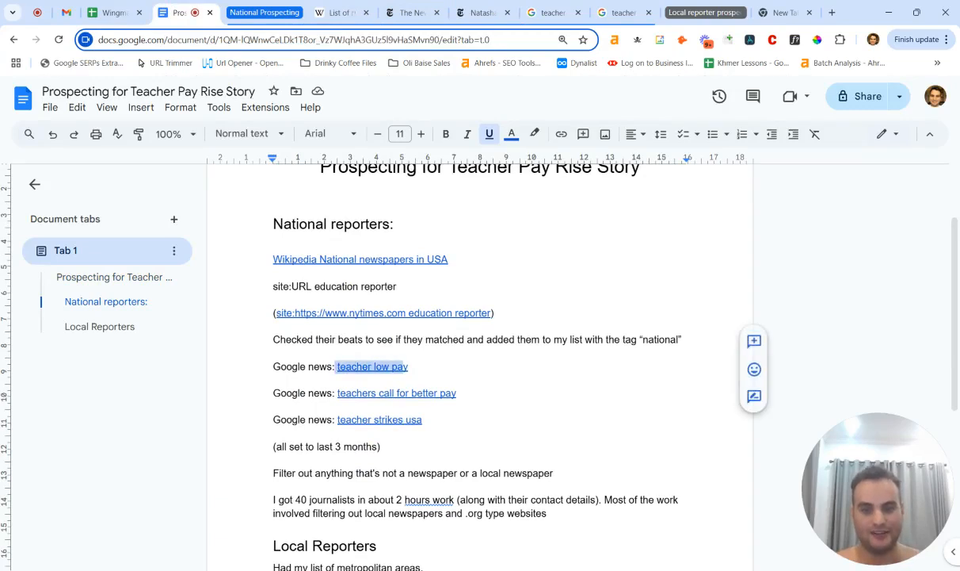
pyautogui.moveTo(336, 393); pyautogui.dragTo(462, 393)
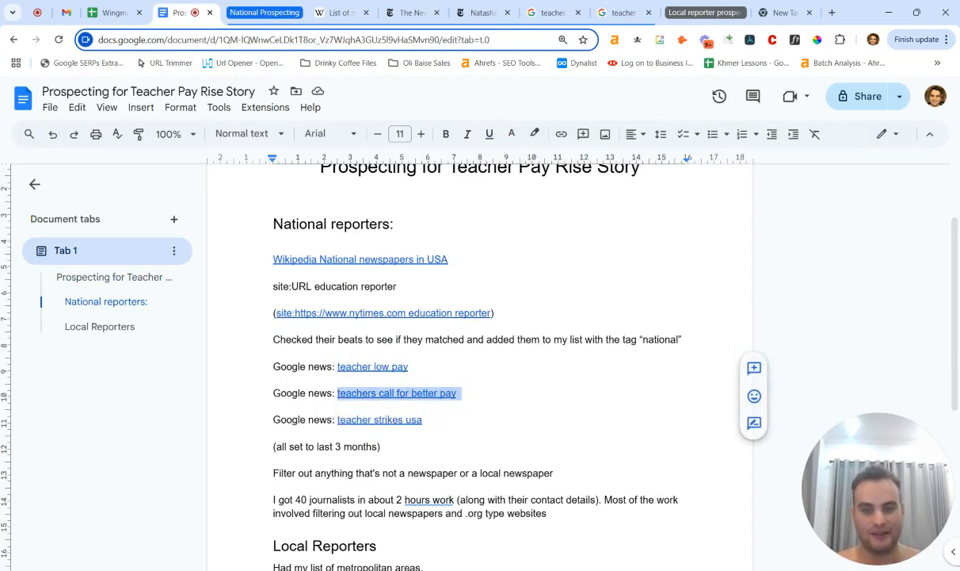
pyautogui.moveTo(337, 419); pyautogui.dragTo(427, 419)
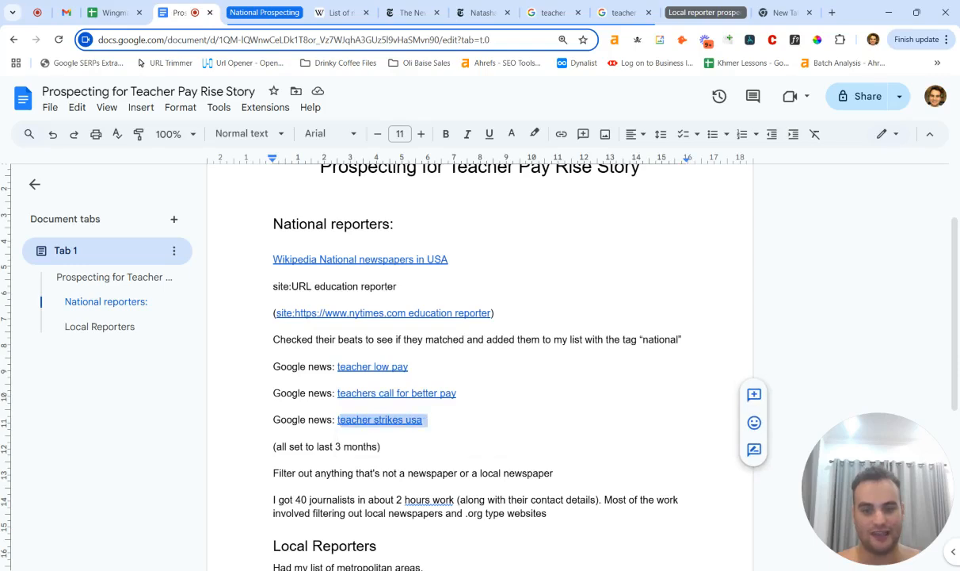
pyautogui.click(374, 447)
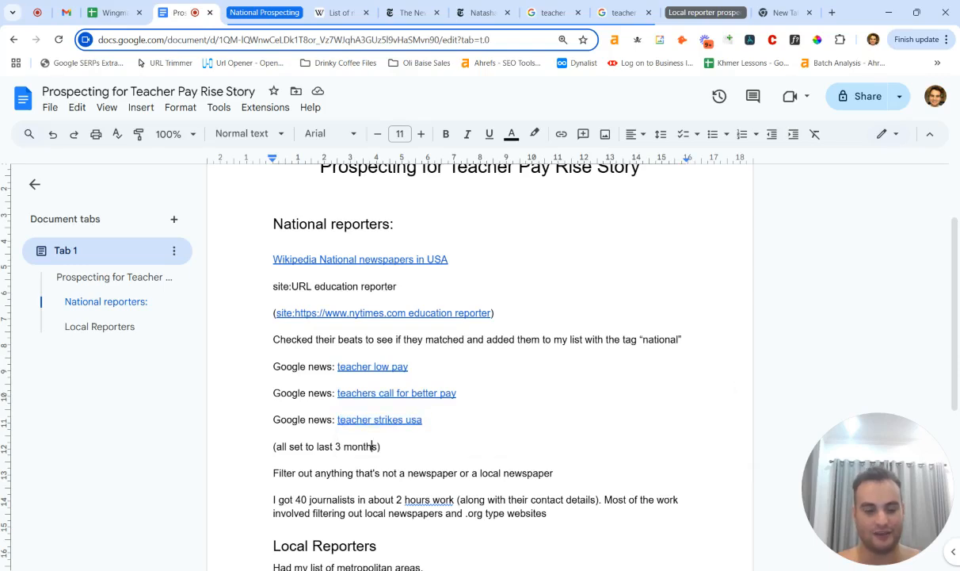
# Examine the Google News results for teacher low pay, and for teacher strikes usa down to the end of the page
pyautogui.click(534, 8)
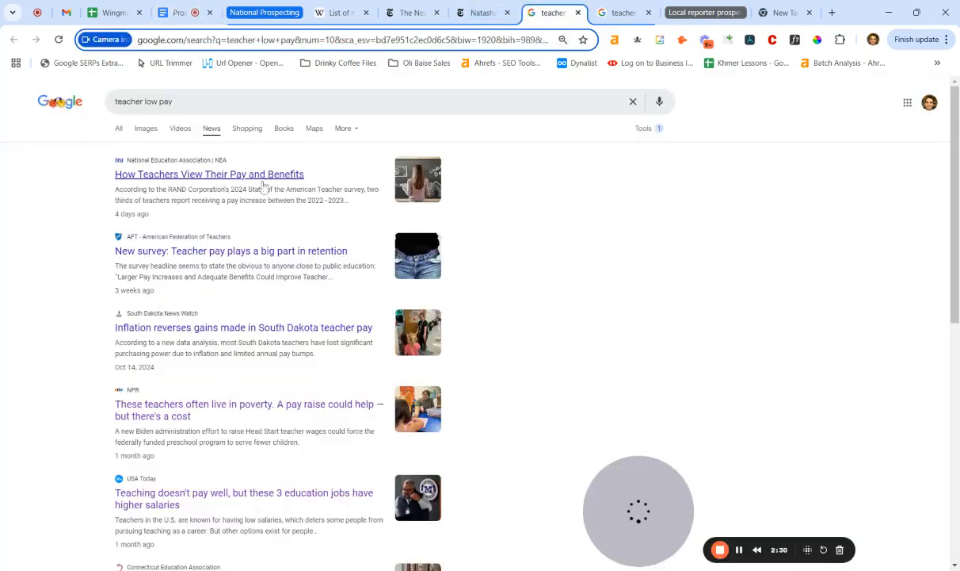
pyautogui.click(604, 8)
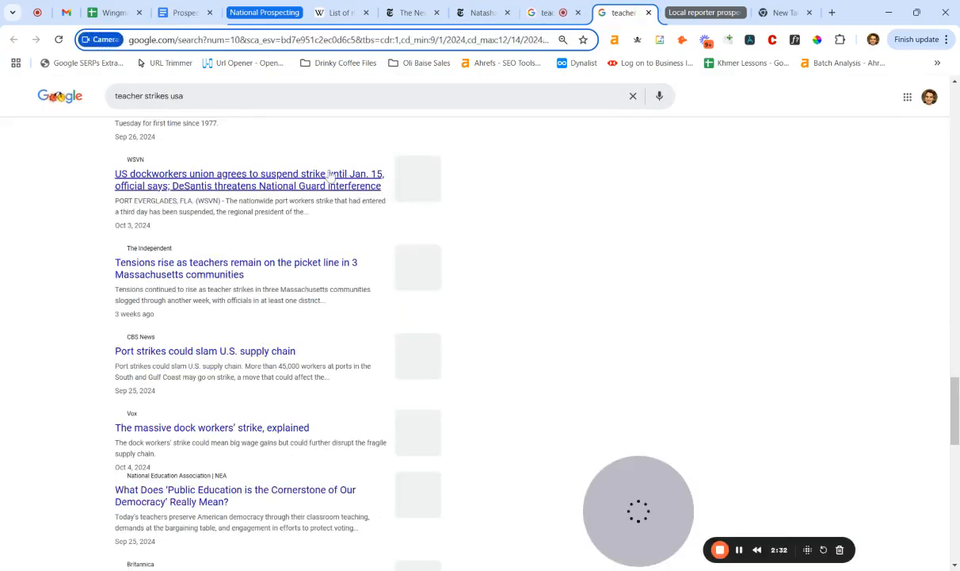
pyautogui.scroll(-10, 325, 230)
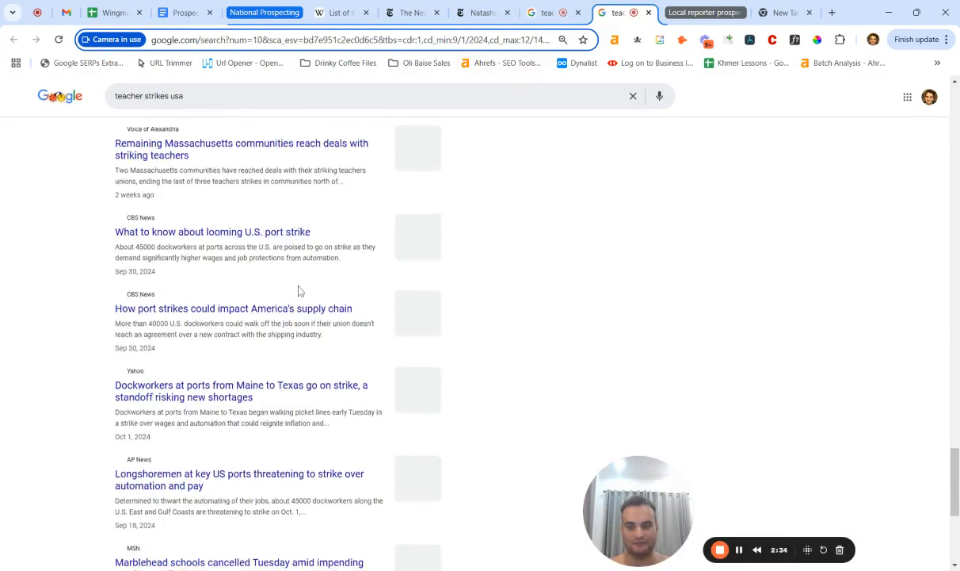
pyautogui.scroll(-20, 289, 313)
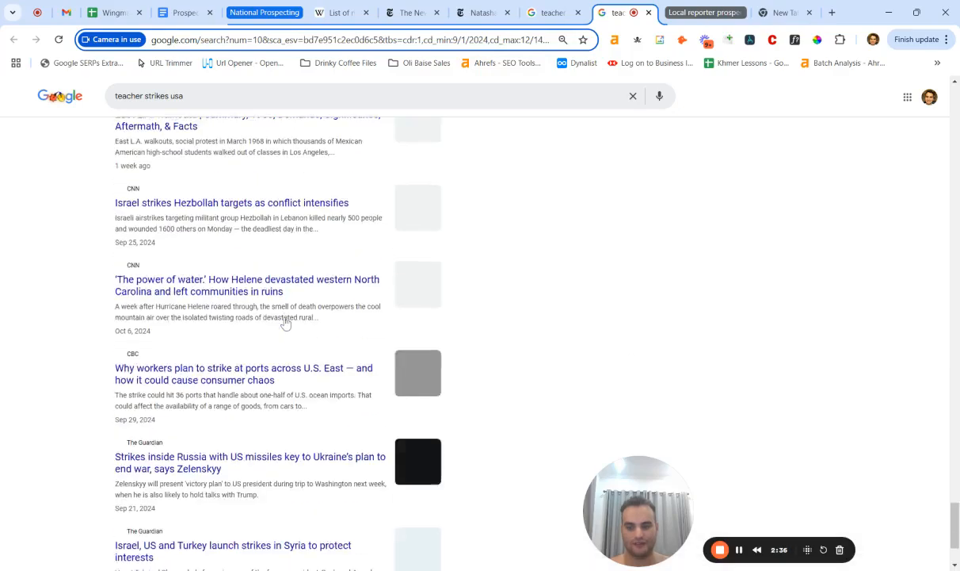
pyautogui.scroll(-4, 281, 325)
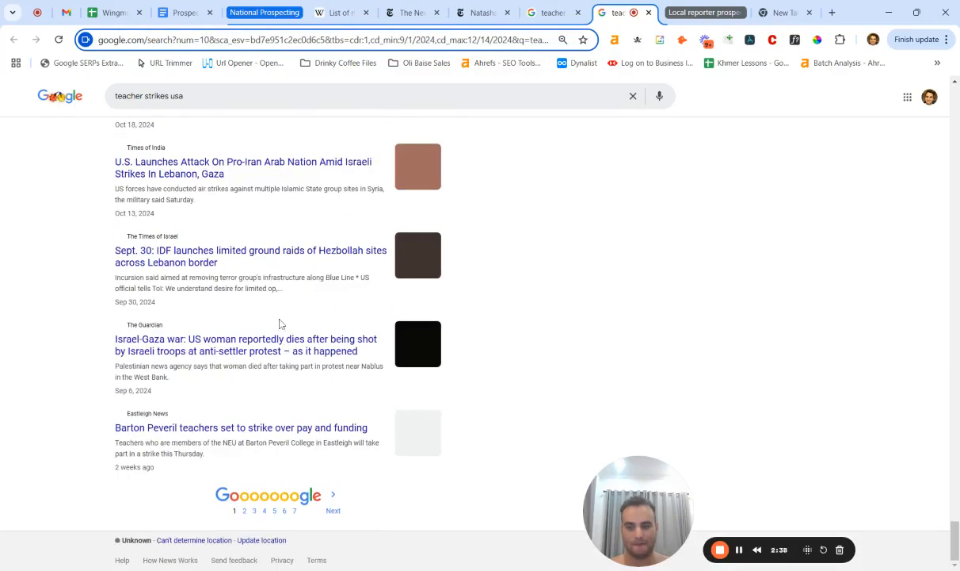
# Extract the links from the teacher strikes usa results with the SERP extraction tool and select the whole URL list
pyautogui.click(65, 64)
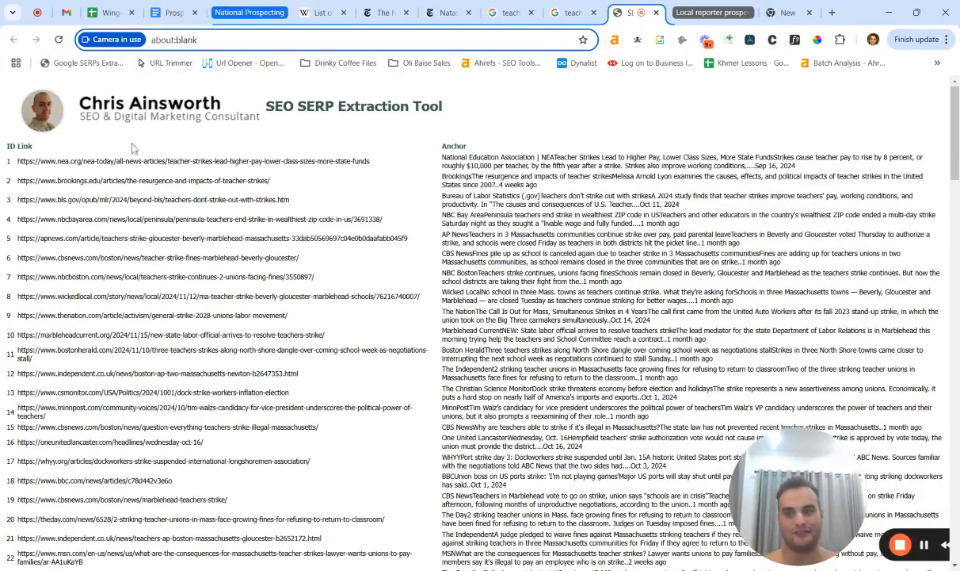
pyautogui.scroll(-15, 131, 146)
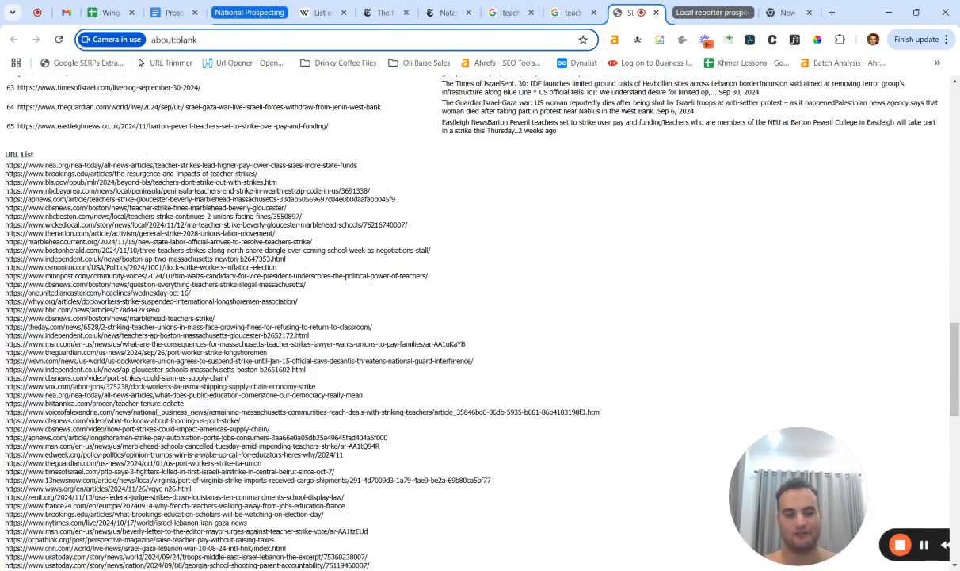
pyautogui.moveTo(5, 165); pyautogui.dragTo(252, 339)
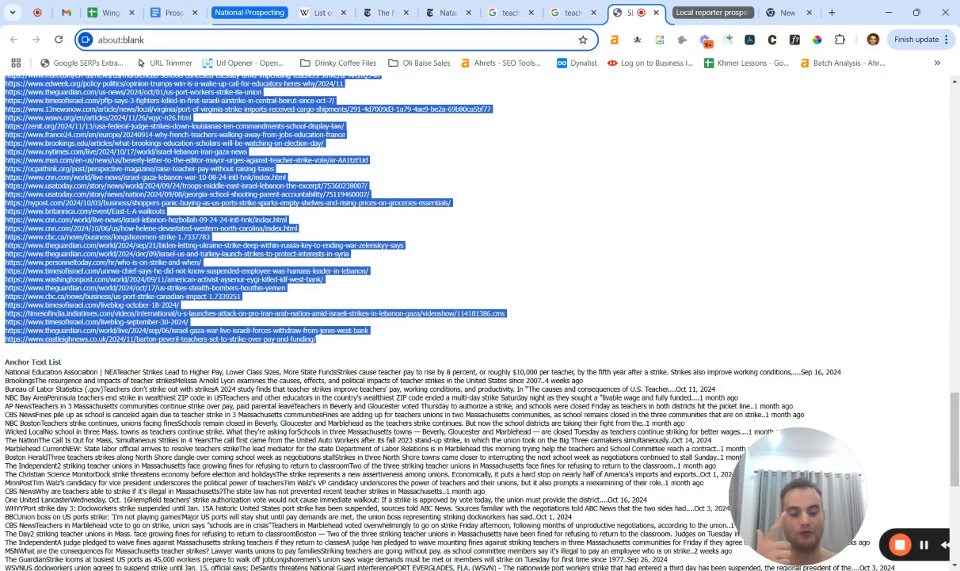
pyautogui.scroll(2, 476, 317)
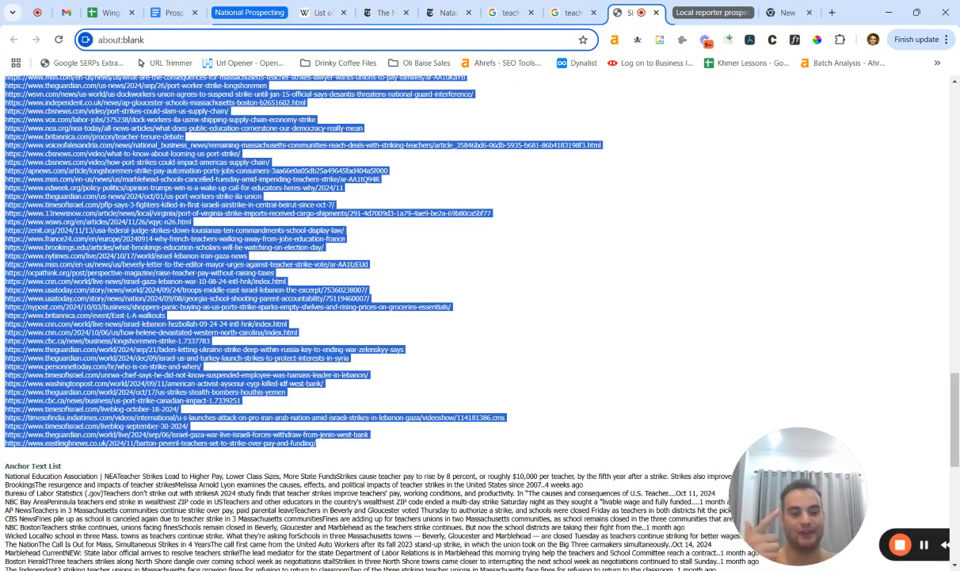
# Switch to the Wingman PR Tracker sheet and examine the journalists tagged National with their emails and bio links
pyautogui.click(111, 12)
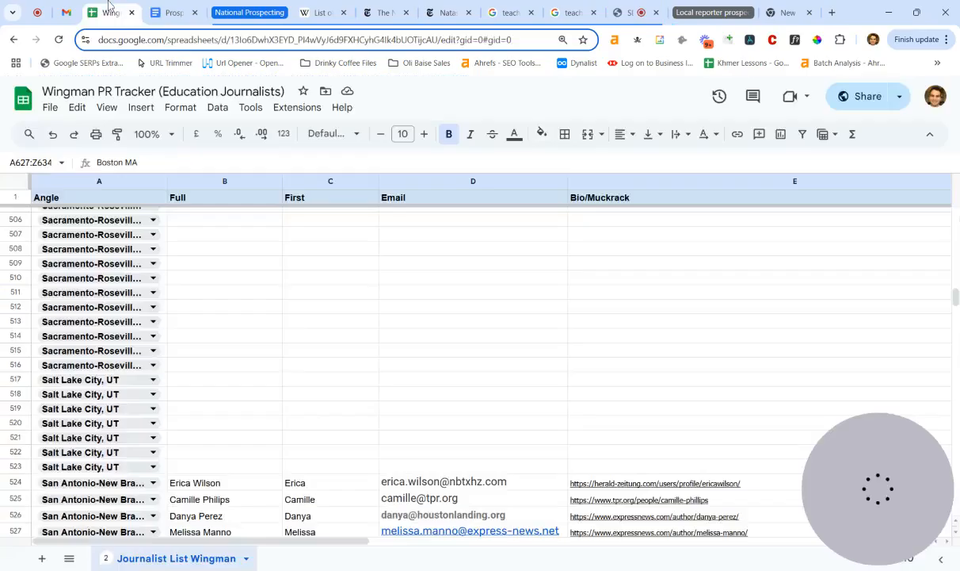
pyautogui.scroll(20, 151, 339)
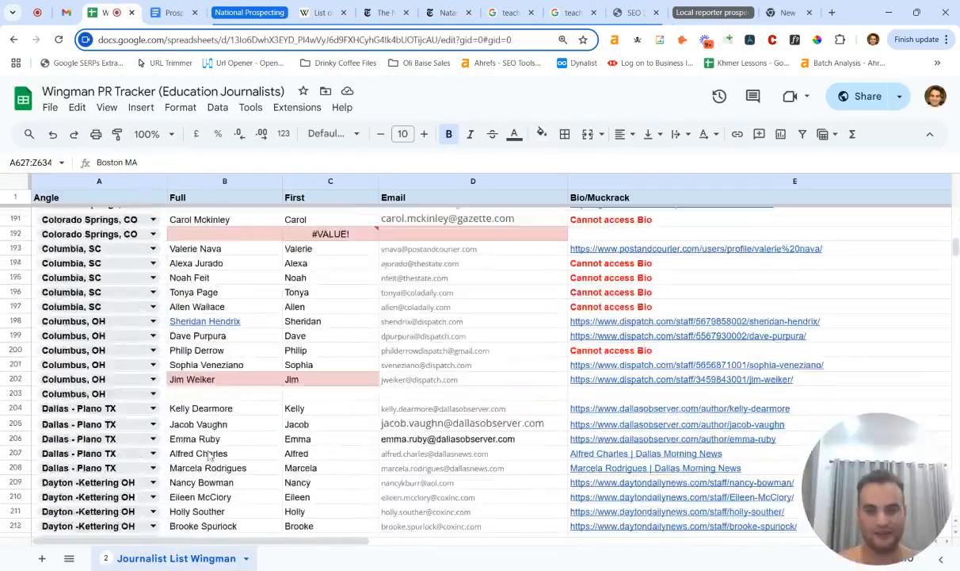
pyautogui.scroll(15, 198, 463)
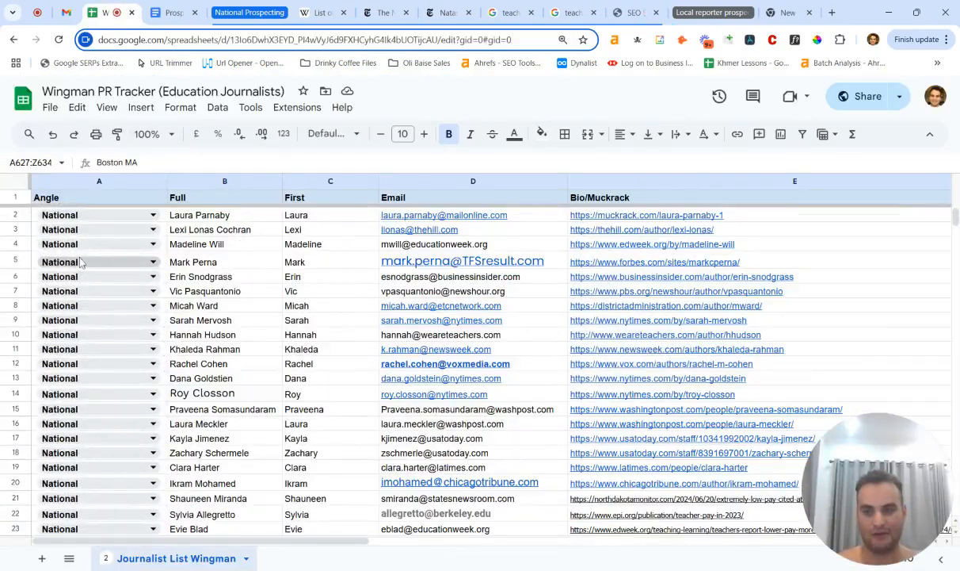
pyautogui.scroll(-3, 84, 261)
pyautogui.scroll(-2, 83, 262)
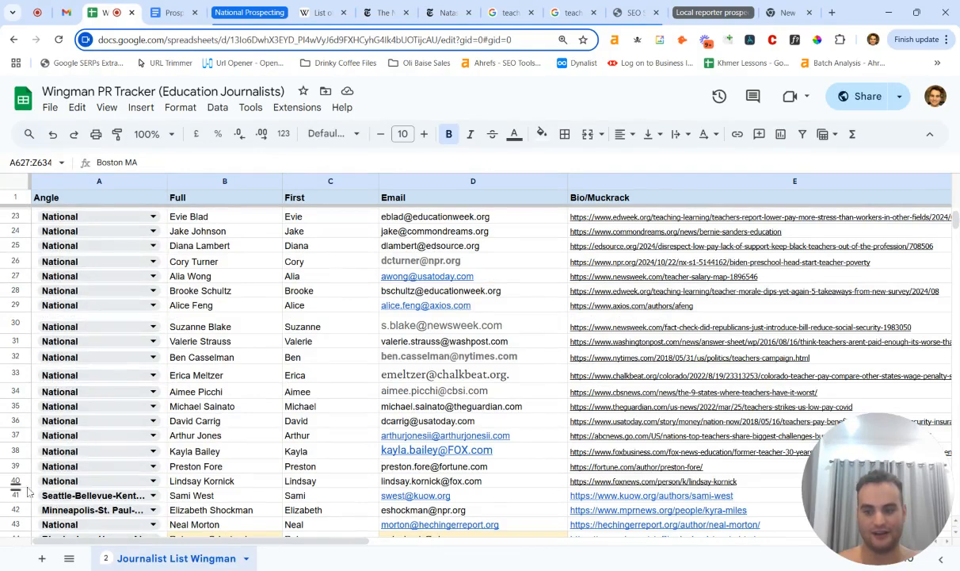
# Select rows 1 to 40 of the National journalists, narrow the selection to rows 11 to 40, and end on row 9
pyautogui.moveTo(17, 480); pyautogui.dragTo(19, 196)
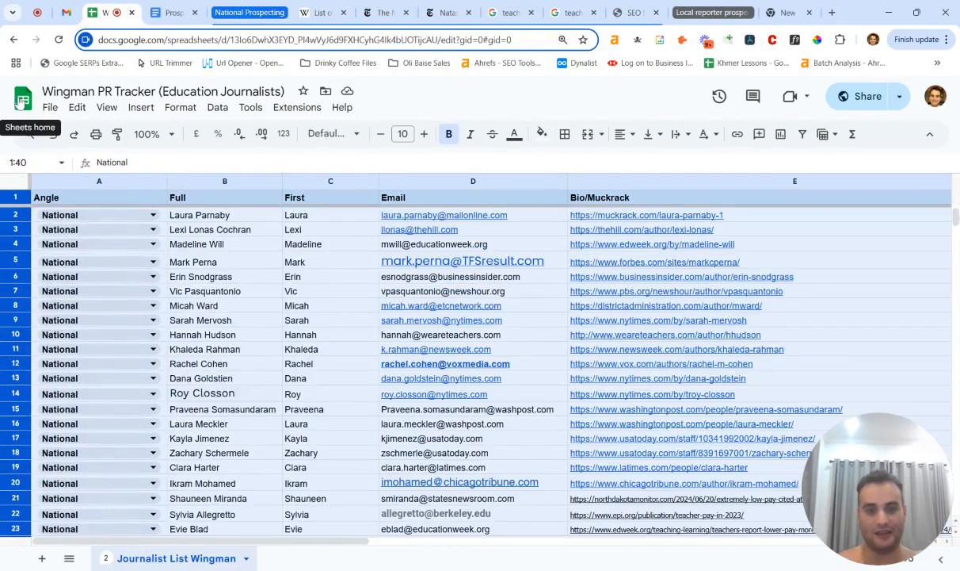
pyautogui.hotkey('shift', 'Down')
pyautogui.hotkey('shift', 'Down')
pyautogui.hotkey('shift', 'Down')
pyautogui.hotkey('shift', 'Down')
pyautogui.hotkey('shift', 'Down')
pyautogui.hotkey('shift', 'Down')
pyautogui.hotkey('shift', 'Down')
pyautogui.hotkey('shift', 'Down')
pyautogui.hotkey('shift', 'Down')
pyautogui.hotkey('shift', 'Down')
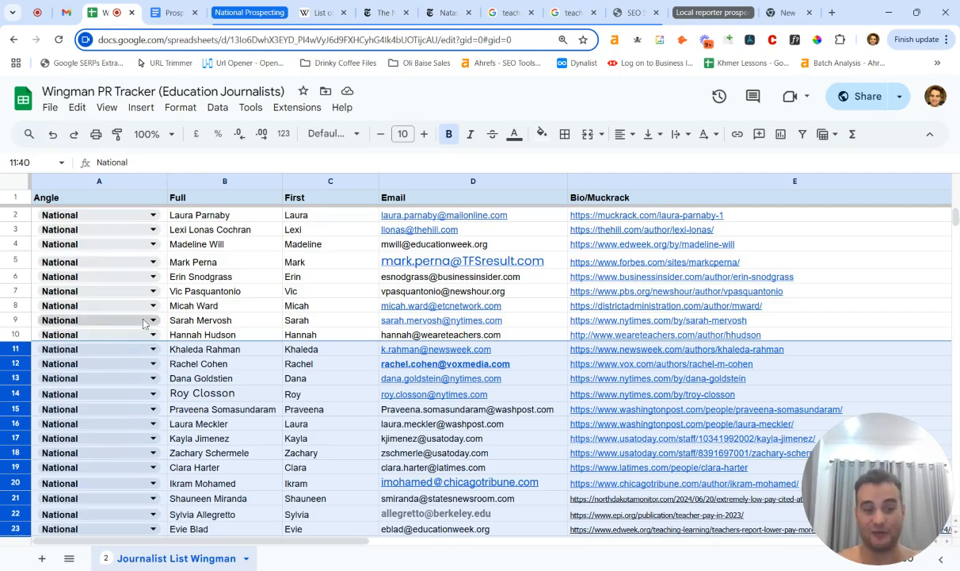
pyautogui.click(24, 322)
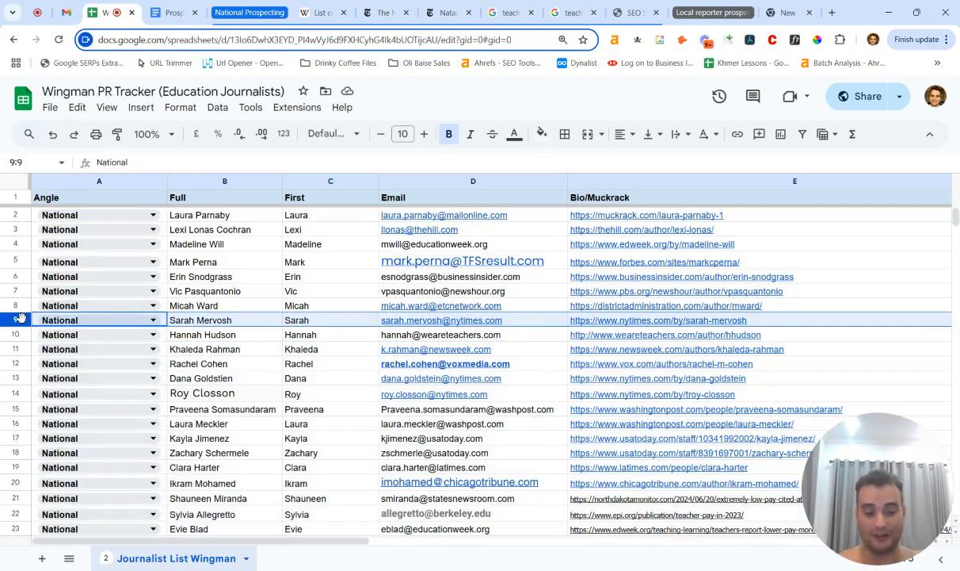
# Collapse the National Prospecting tab group and bring up the Local Reporters section of the prospecting document
pyautogui.click(257, 11)
pyautogui.click(361, 10)
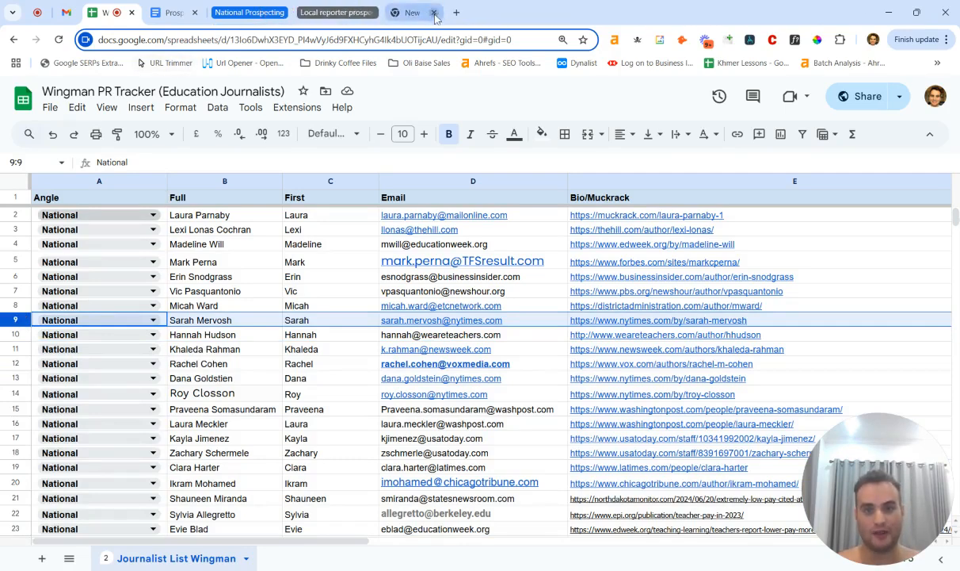
pyautogui.scroll(-4, 372, 446)
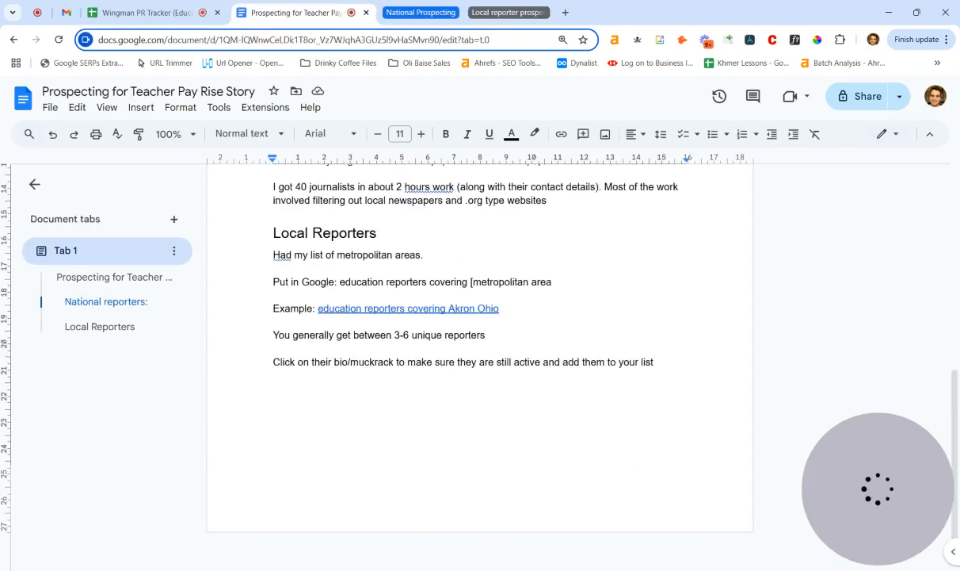
# Add the missing closing bracket after "metropolitan area" in the Google query line under Local Reporters
pyautogui.moveTo(274, 254); pyautogui.dragTo(401, 255)
pyautogui.click(354, 282)
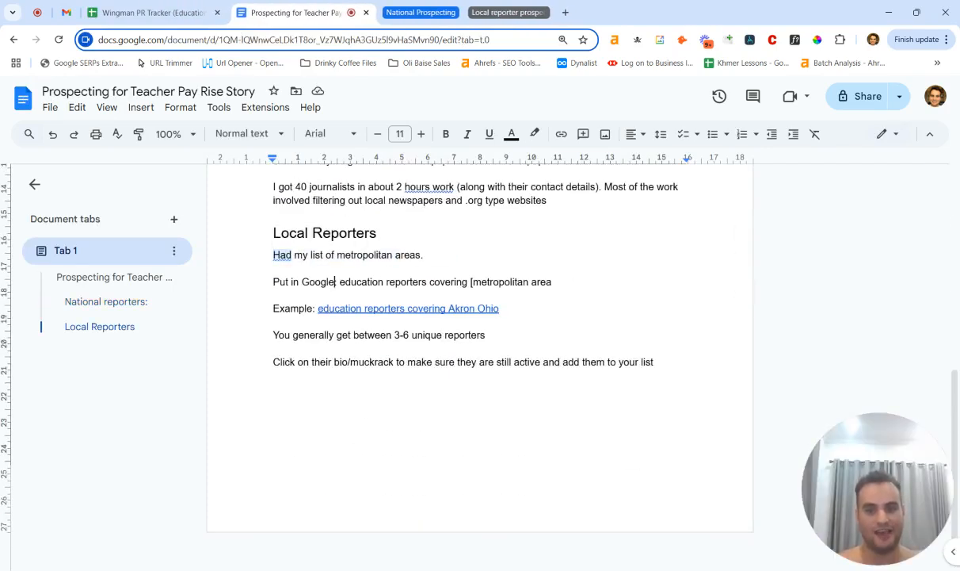
pyautogui.moveTo(340, 281); pyautogui.dragTo(361, 281)
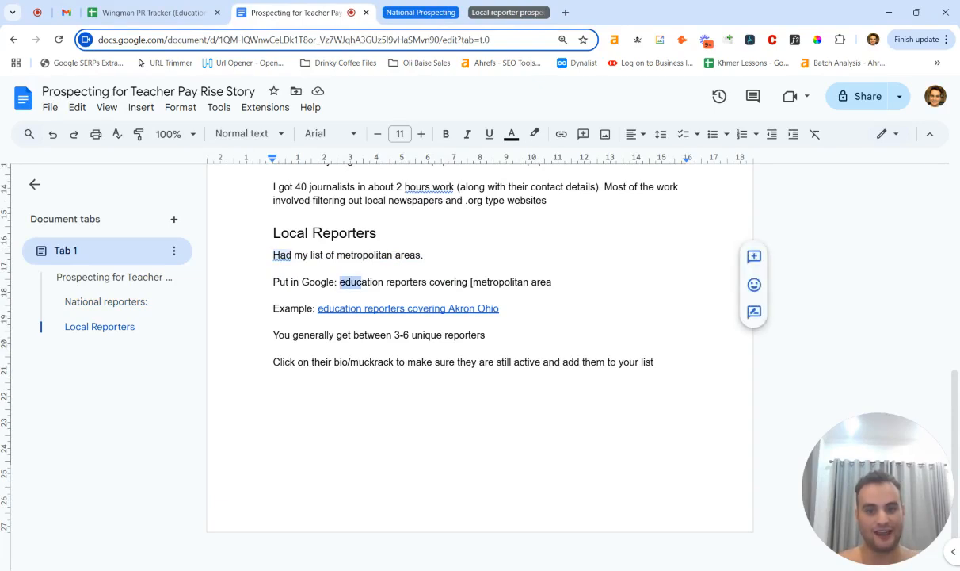
pyautogui.click(553, 281)
pyautogui.write(']')
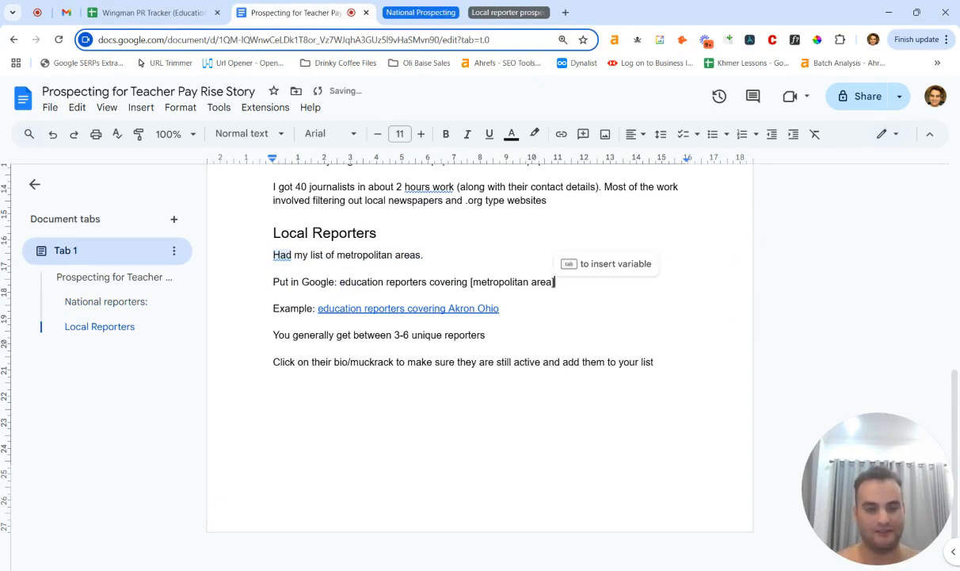
# Review the notes' linked example search for education reporters covering Akron Ohio and expand the local reporter prospecting tab group
pyautogui.click(406, 309)
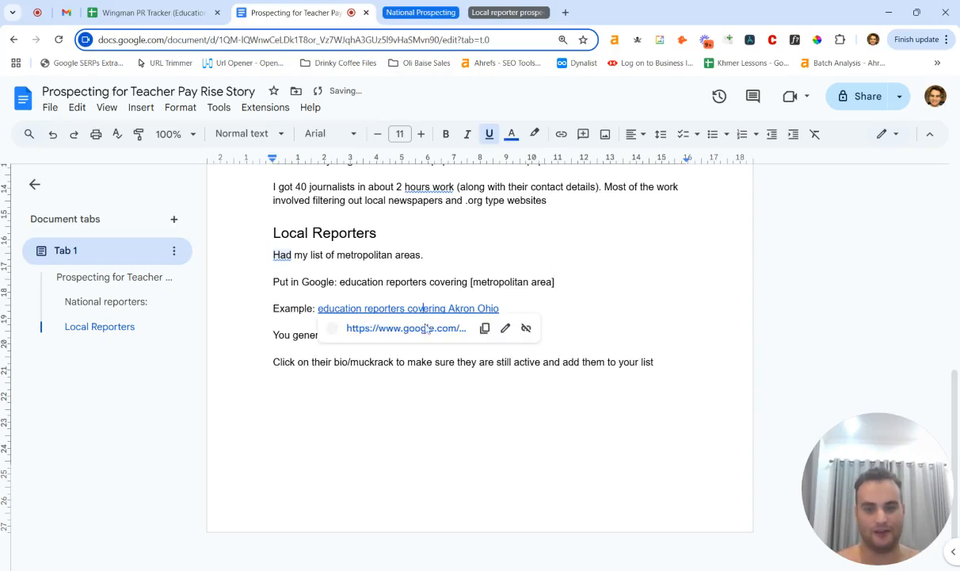
pyautogui.click(420, 326)
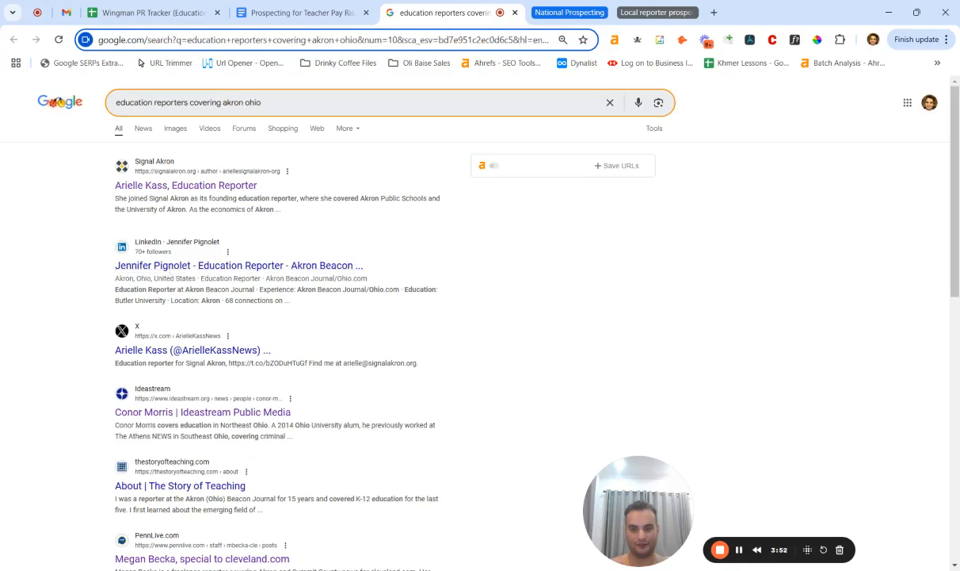
pyautogui.scroll(-3, 175, 409)
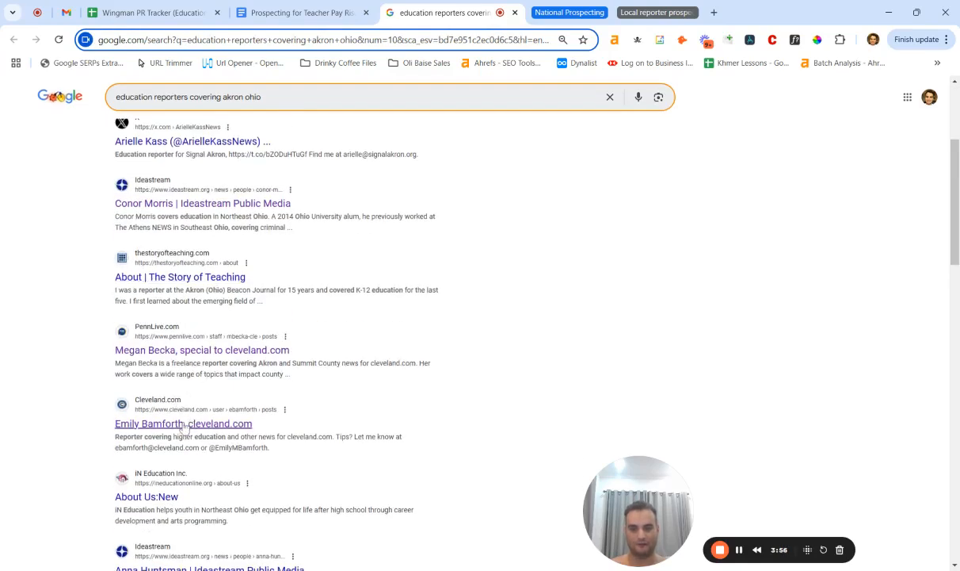
pyautogui.scroll(3, 182, 428)
pyautogui.click(662, 12)
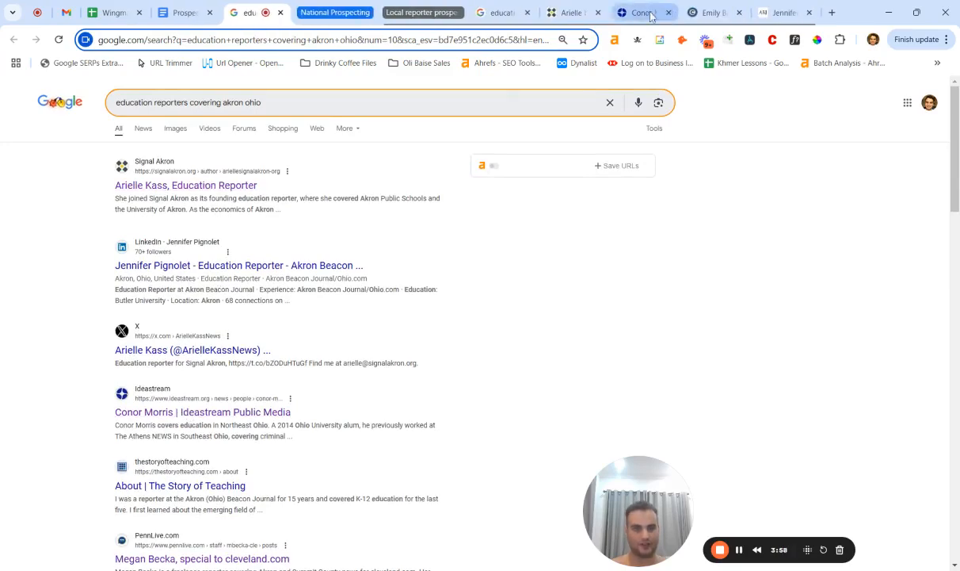
# Dismiss the newsletter popup on the Signal Akron reporter's author page and read the bio for the current beat
pyautogui.click(569, 12)
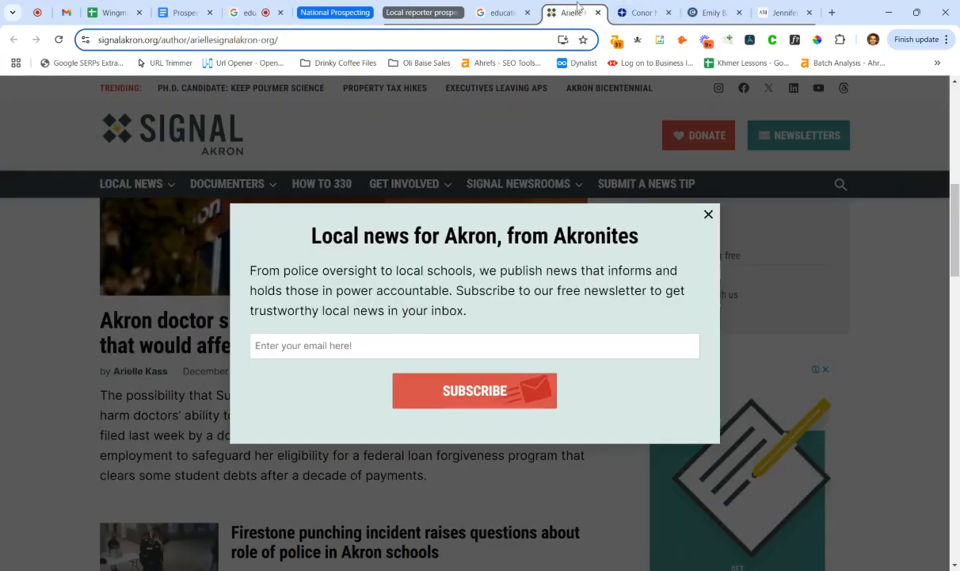
pyautogui.click(708, 216)
pyautogui.scroll(5, 306, 305)
pyautogui.scroll(3, 304, 324)
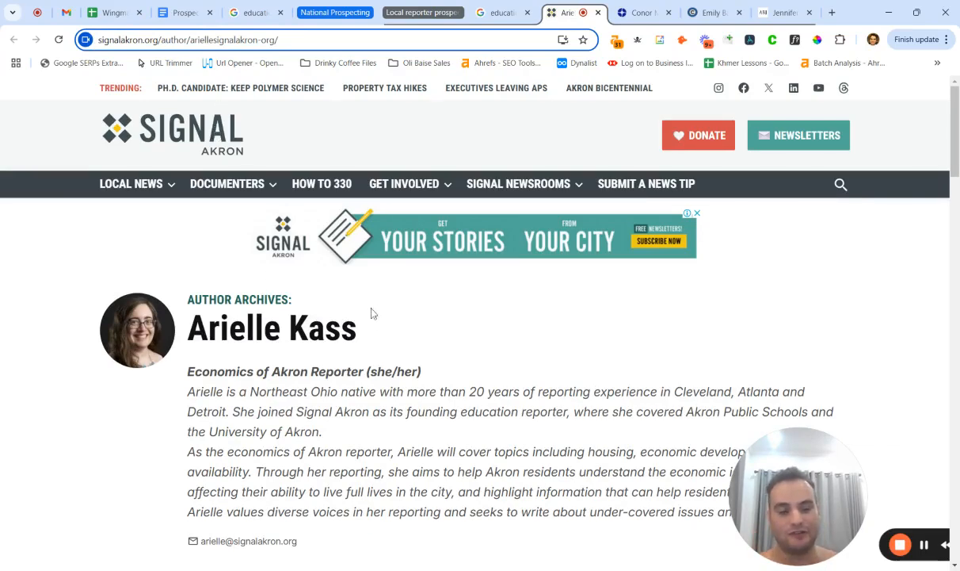
# Examine the topics and dates of the Signal Akron reporter's recent articles
pyautogui.scroll(-6, 368, 307)
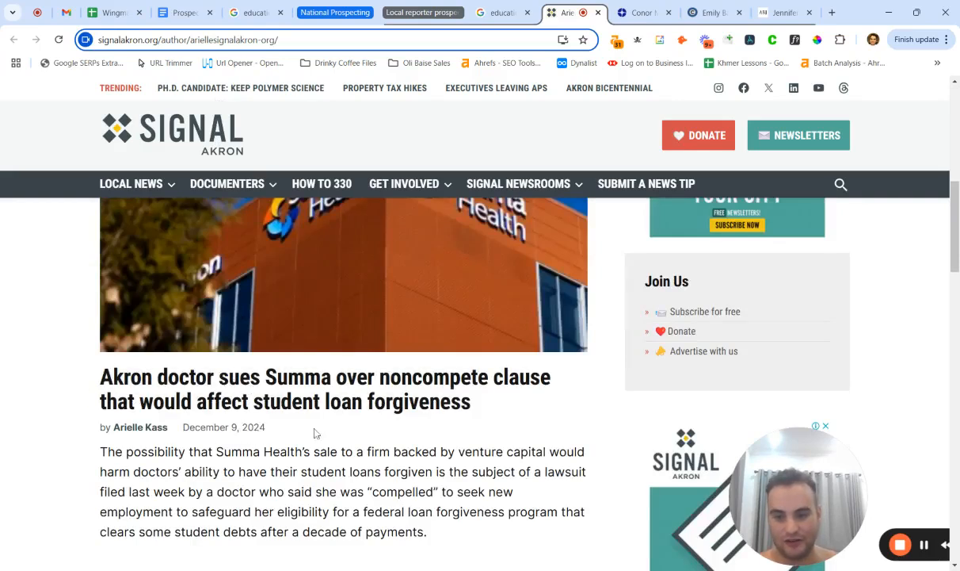
pyautogui.moveTo(316, 430); pyautogui.dragTo(231, 427)
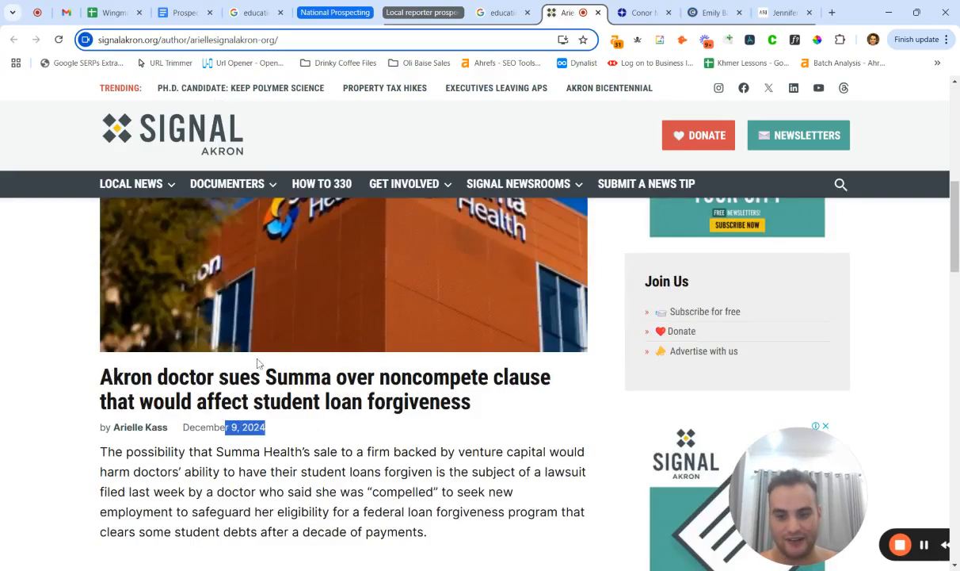
pyautogui.scroll(-1, 400, 281)
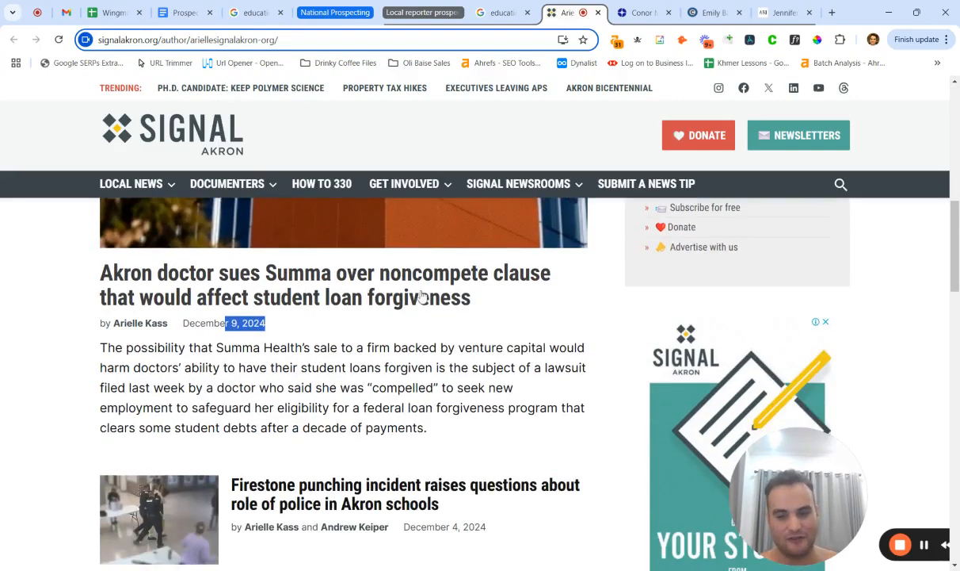
pyautogui.scroll(-1, 418, 300)
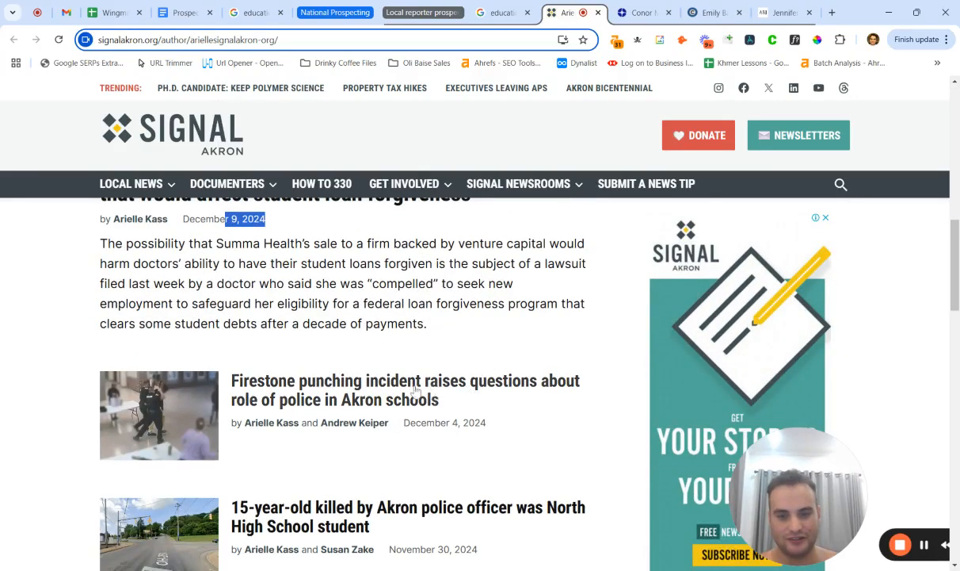
pyautogui.scroll(-1, 422, 396)
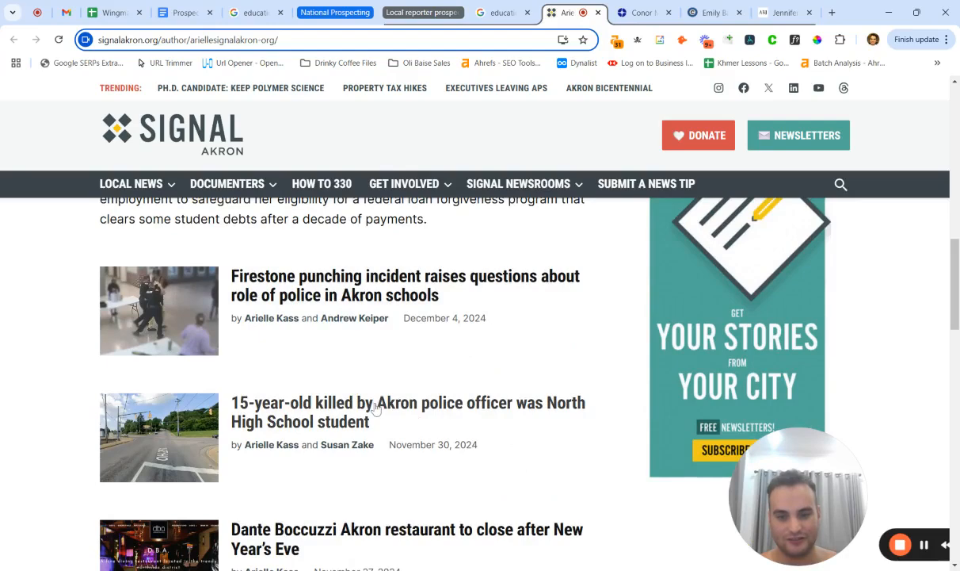
pyautogui.scroll(-1, 360, 409)
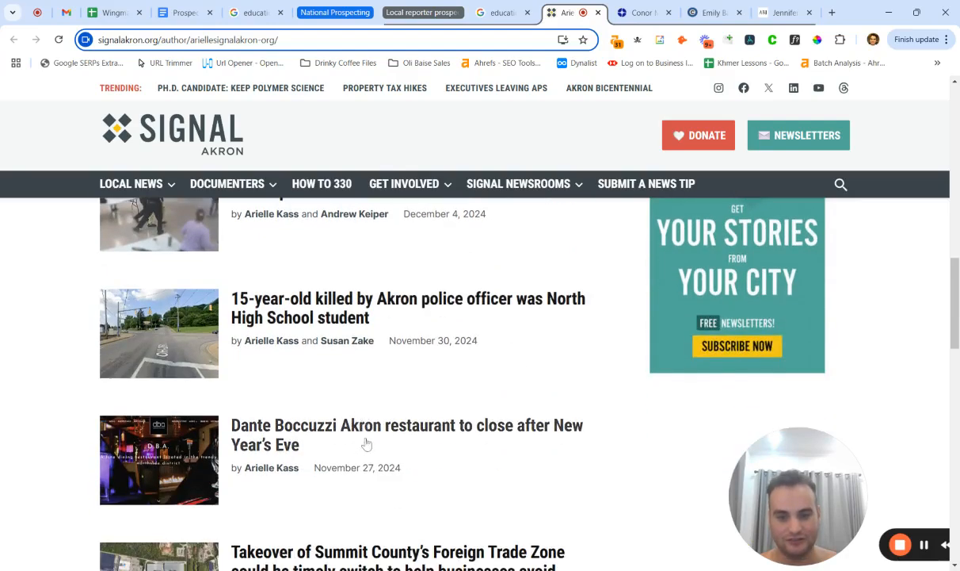
pyautogui.scroll(-2, 371, 452)
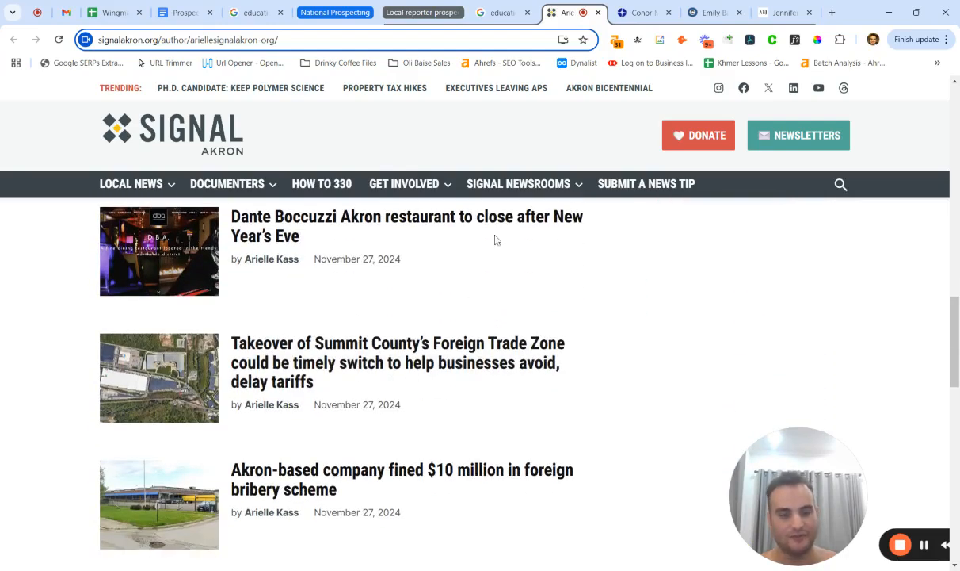
# Examine the Ideastream Public Media reporter's profile for their expertise and the area they cover
pyautogui.click(633, 12)
pyautogui.scroll(9, 417, 342)
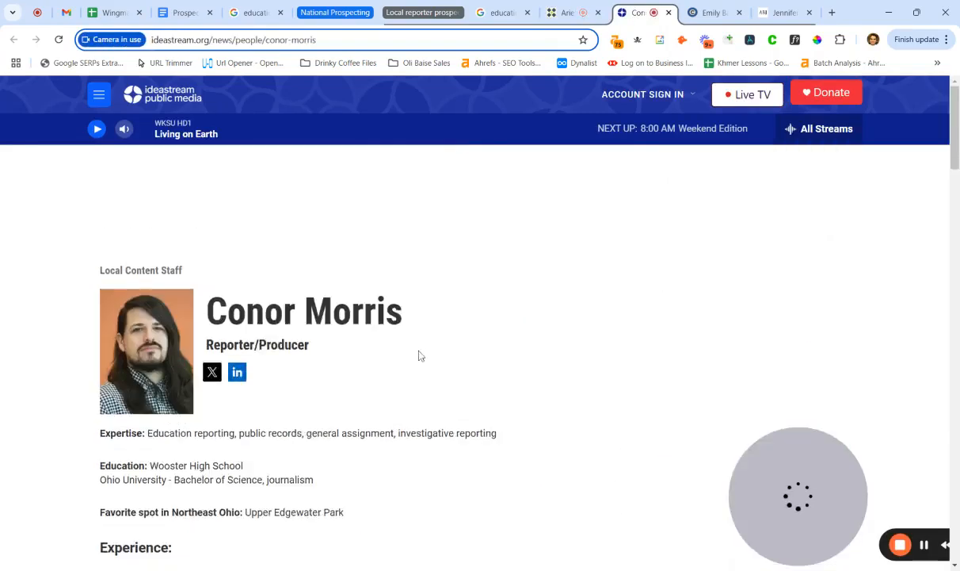
pyautogui.scroll(-1, 391, 339)
pyautogui.moveTo(157, 405); pyautogui.dragTo(256, 405)
pyautogui.scroll(1, 304, 349)
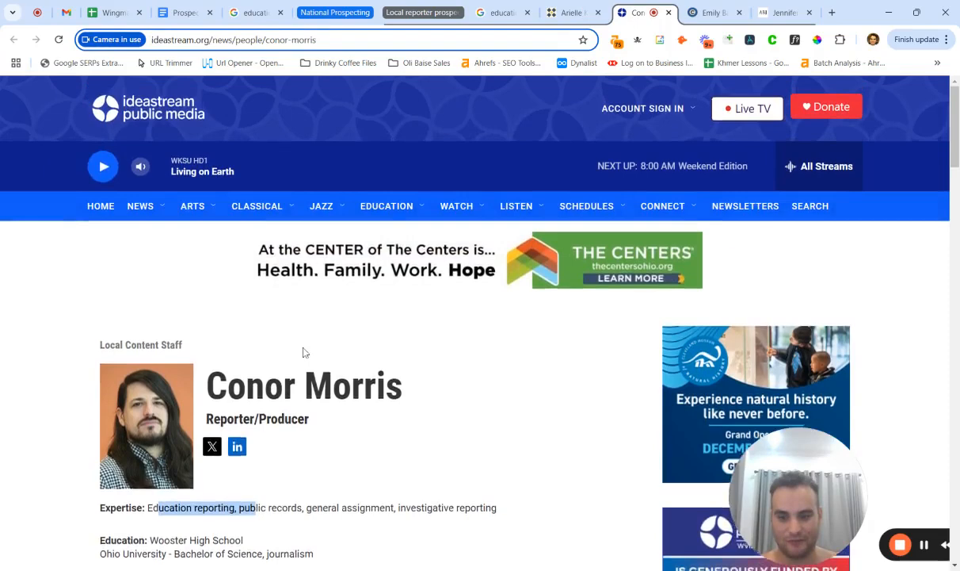
pyautogui.scroll(-2, 311, 349)
pyautogui.scroll(-2, 309, 392)
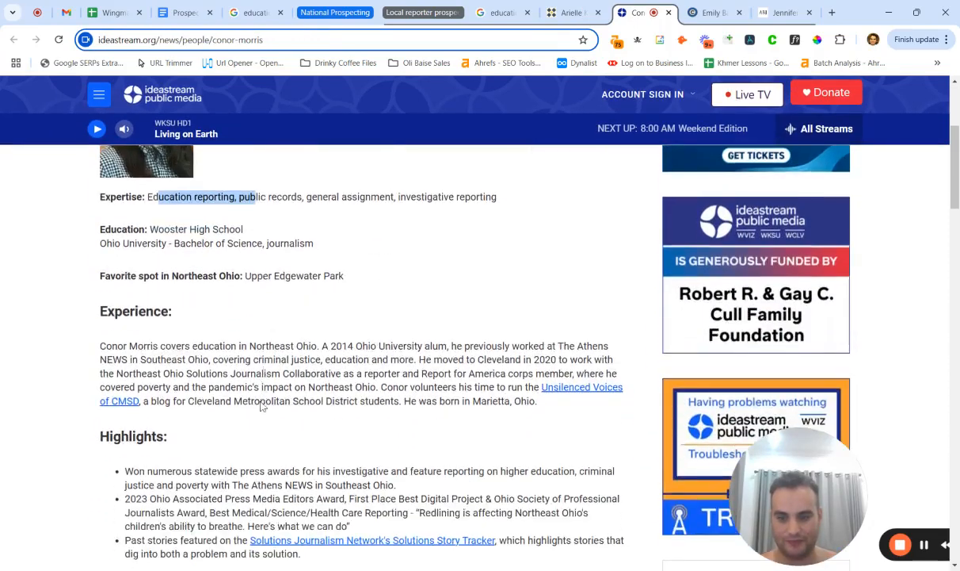
pyautogui.moveTo(254, 346); pyautogui.dragTo(358, 356)
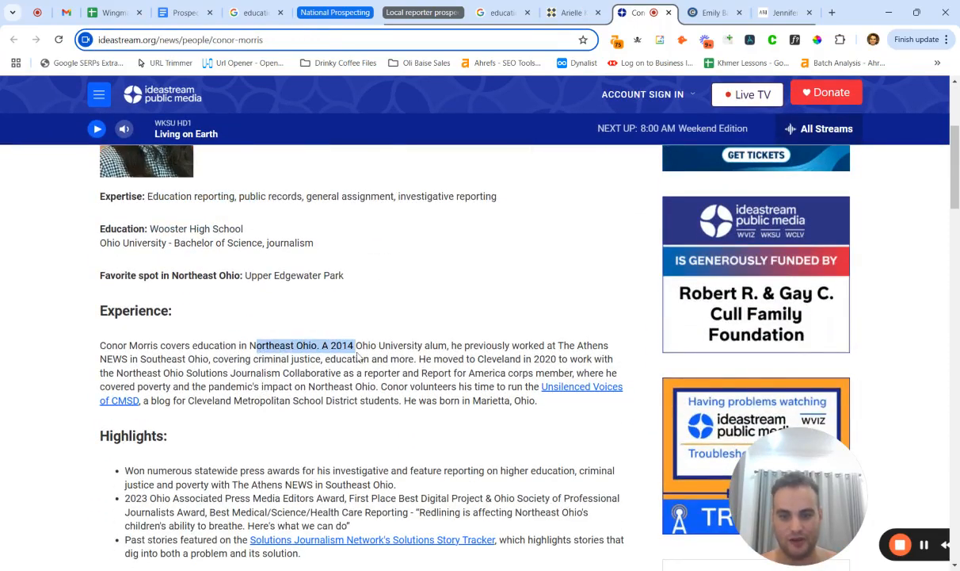
# Check the Ideastream reporter's recent stories for education topics and publication dates
pyautogui.scroll(-5, 358, 357)
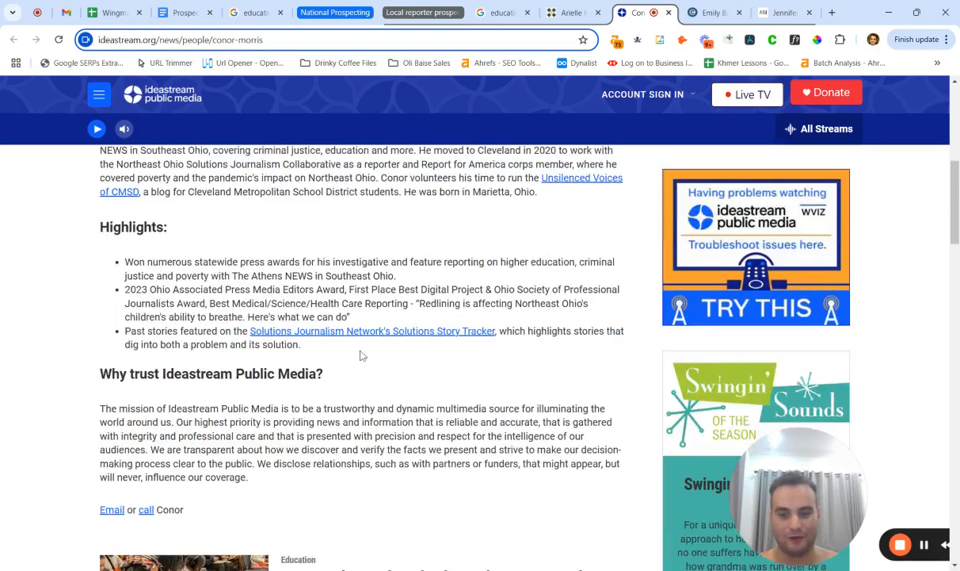
pyautogui.scroll(-1, 378, 292)
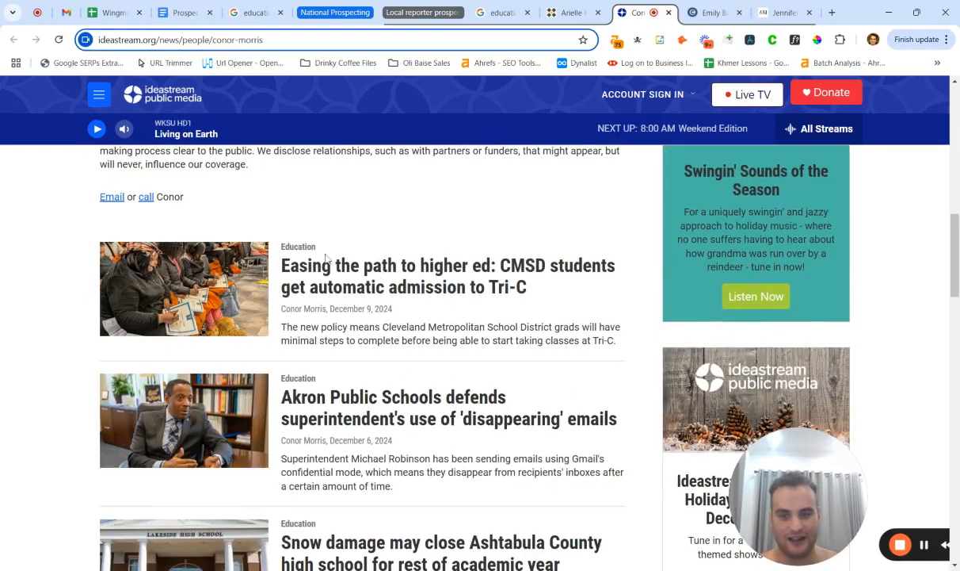
pyautogui.scroll(-1, 293, 260)
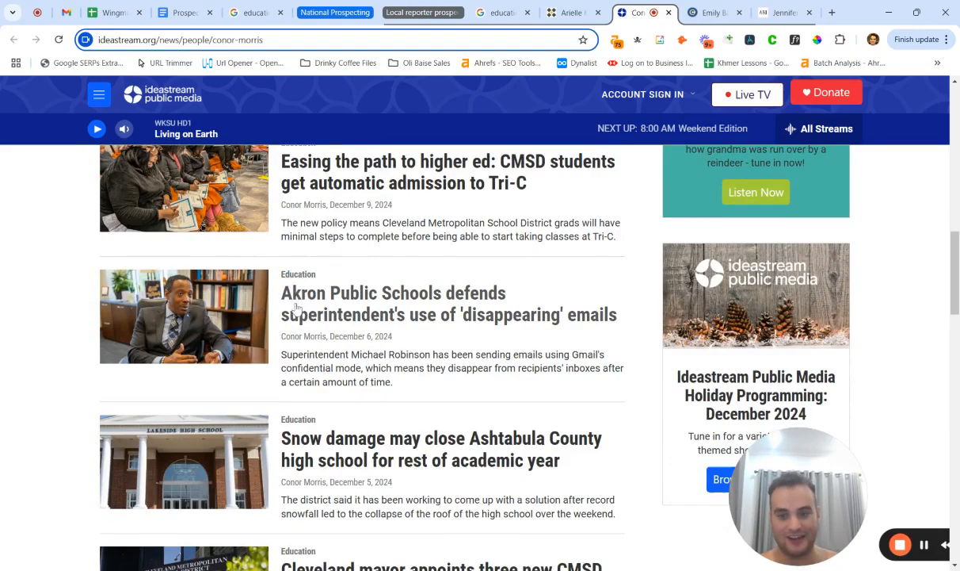
pyautogui.scroll(-1, 356, 321)
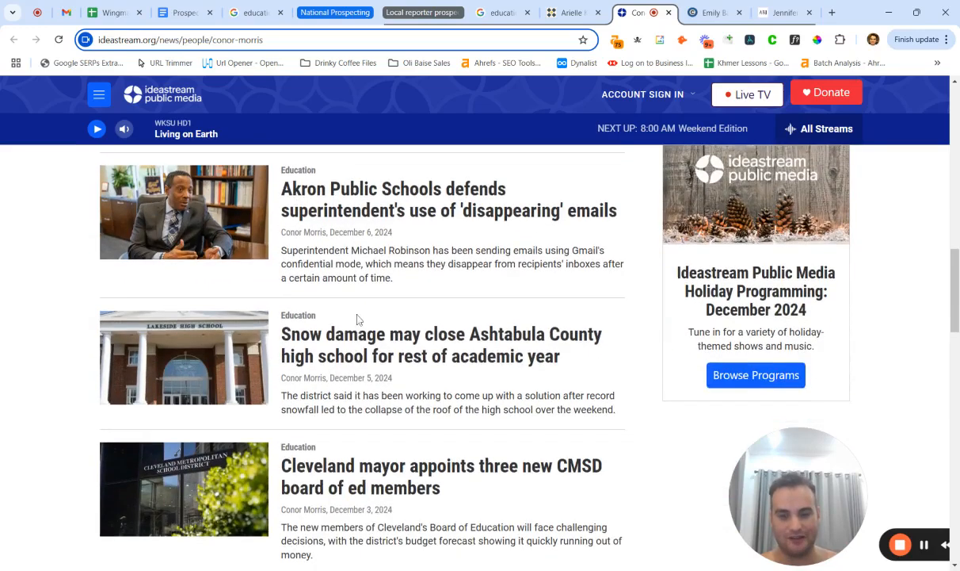
# Review the cleveland.com reporter's bio for the education beat it describes
pyautogui.click(713, 12)
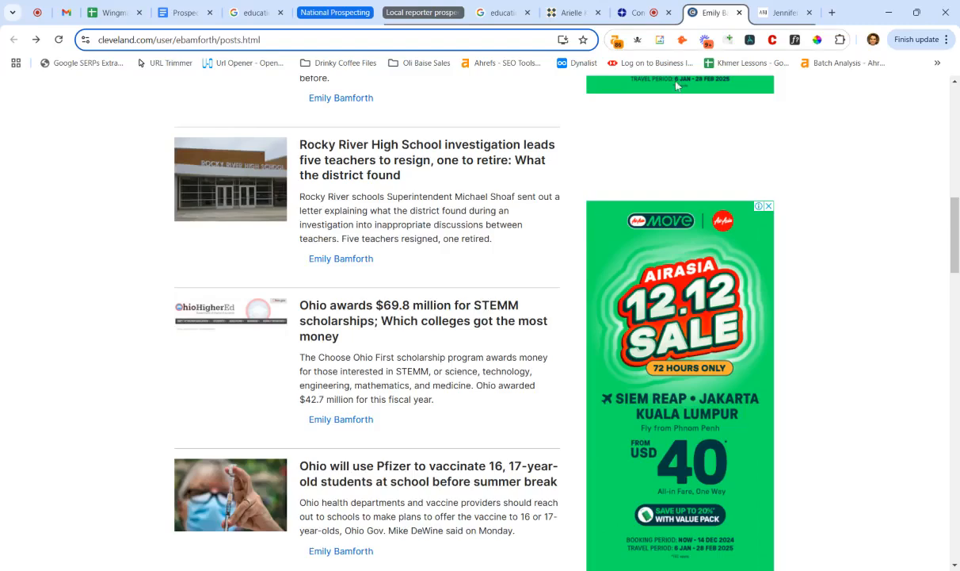
pyautogui.scroll(10, 404, 321)
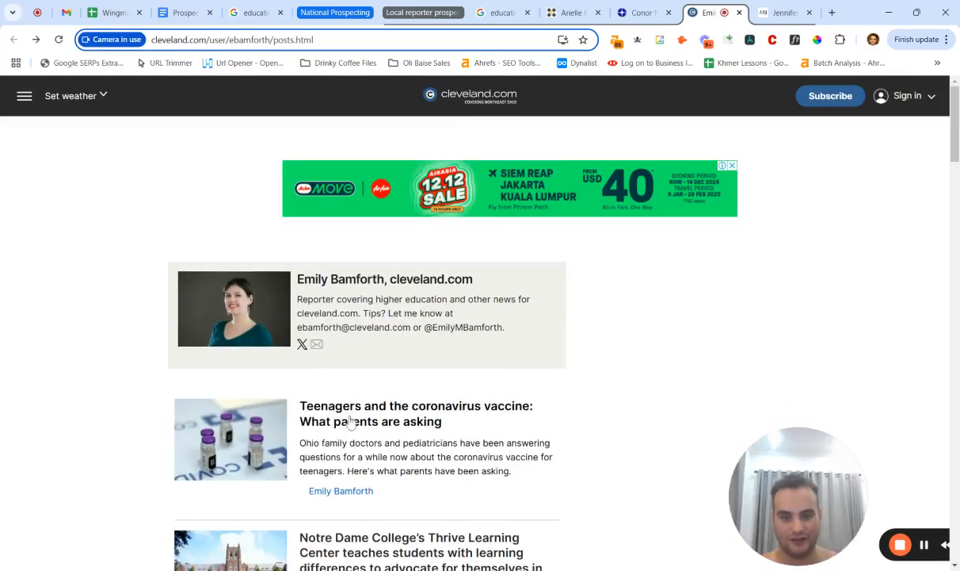
pyautogui.moveTo(394, 300); pyautogui.dragTo(431, 299)
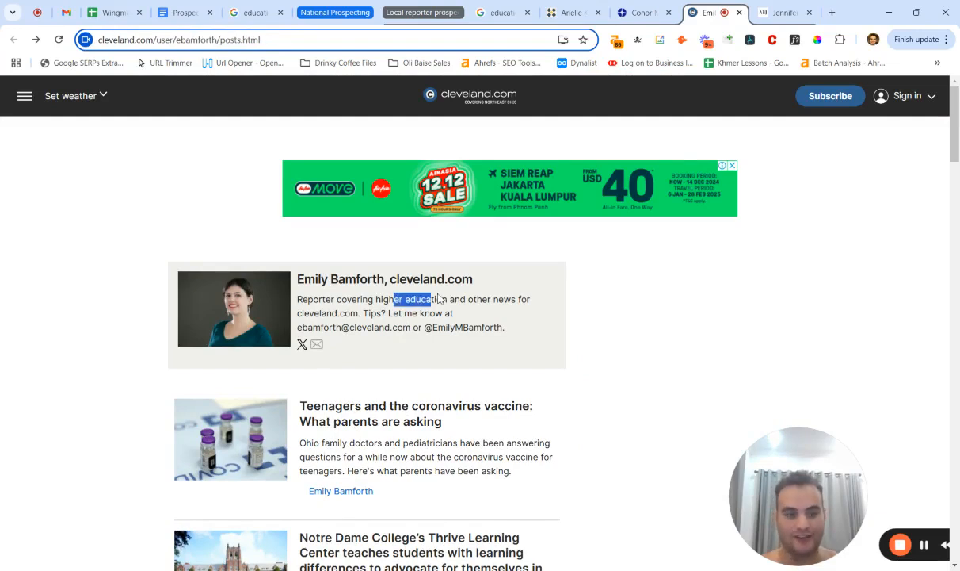
# Check the publication date of the cleveland.com reporter's teenagers and coronavirus vaccine article in a new tab, and close both cleveland.com tabs
pyautogui.scroll(-2, 383, 325)
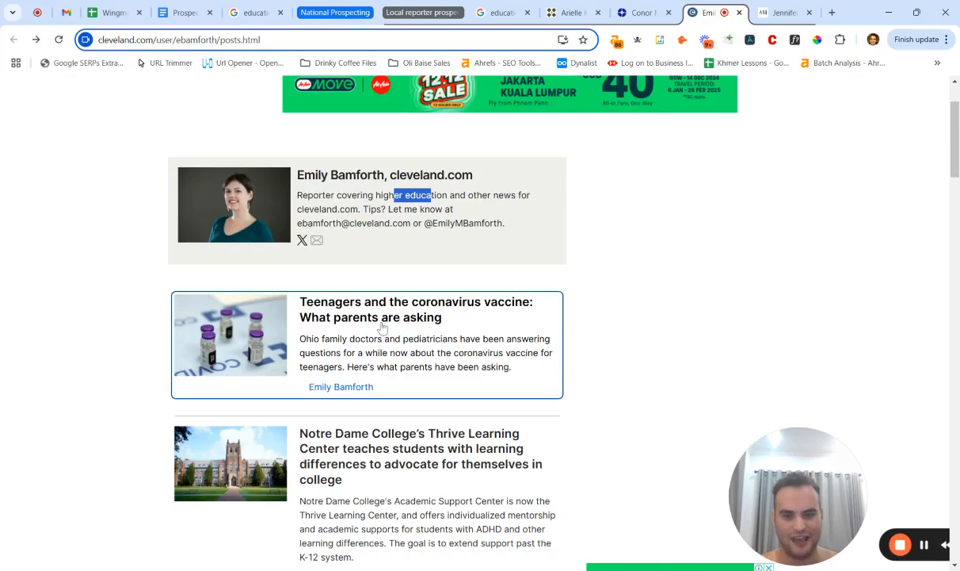
pyautogui.keyDown('ctrl'); pyautogui.click(420, 324); pyautogui.keyUp('ctrl')
pyautogui.click(717, 12)
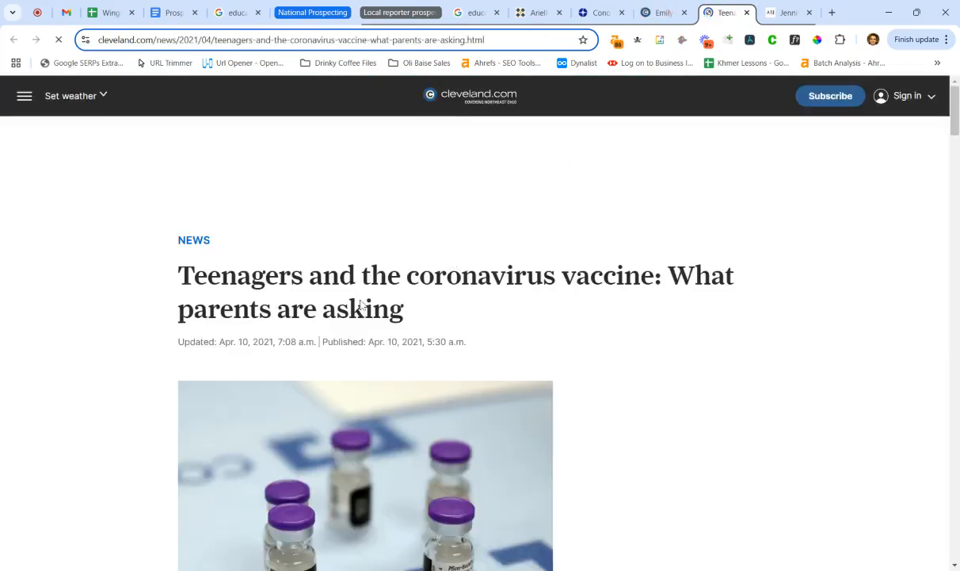
pyautogui.moveTo(225, 341); pyautogui.dragTo(297, 342)
pyautogui.click(684, 13)
pyautogui.click(686, 13)
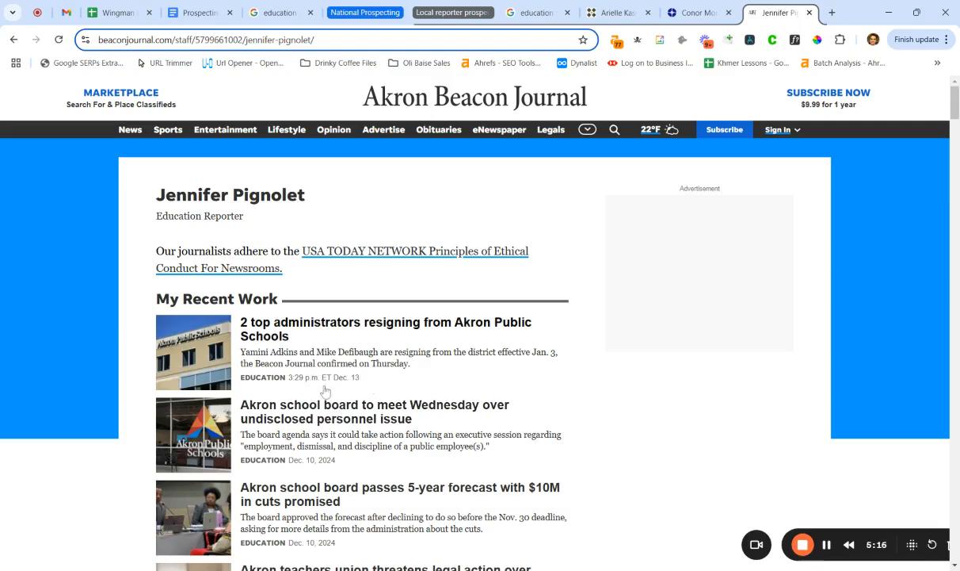
# Review the Akron Beacon Journal education reporter's recent work for topics and dates
pyautogui.scroll(-3, 304, 467)
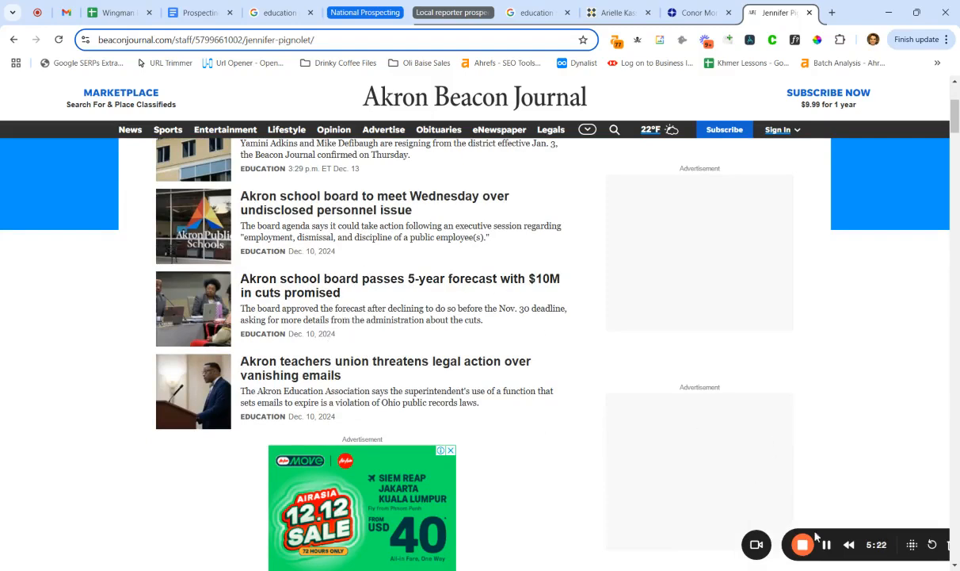
pyautogui.moveTo(826, 539); pyautogui.dragTo(697, 493)
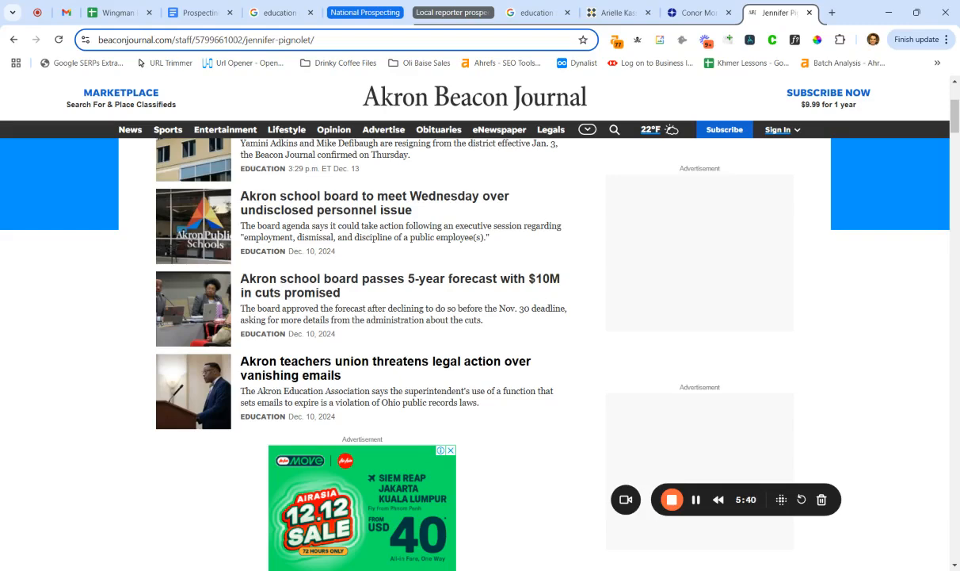
pyautogui.scroll(3, 499, 358)
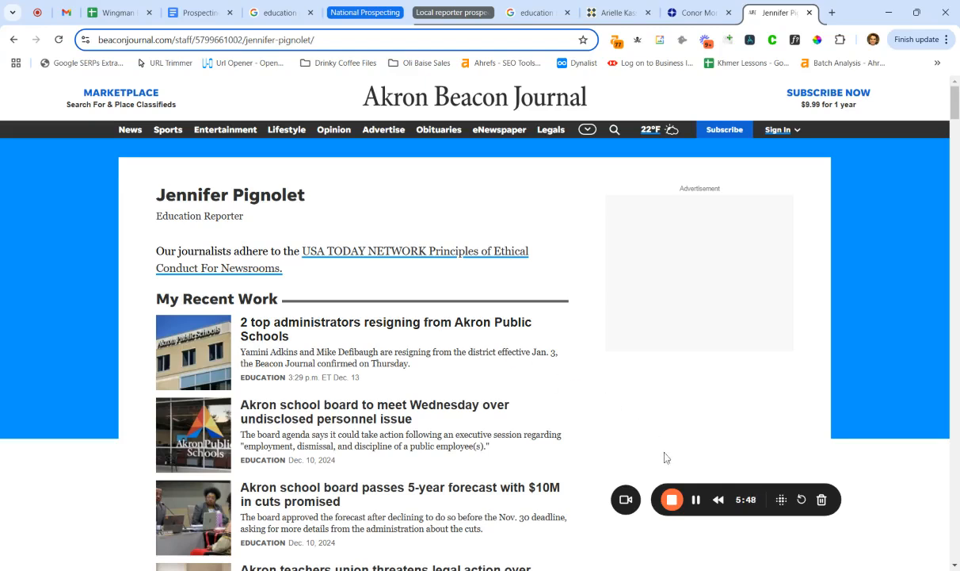
pyautogui.click(672, 501)
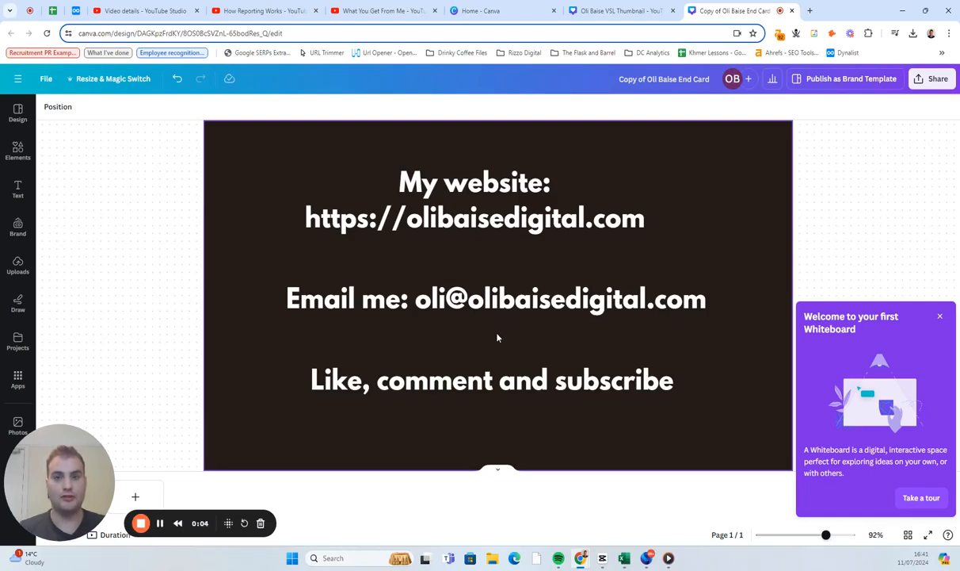
pyautogui.click(441, 216)
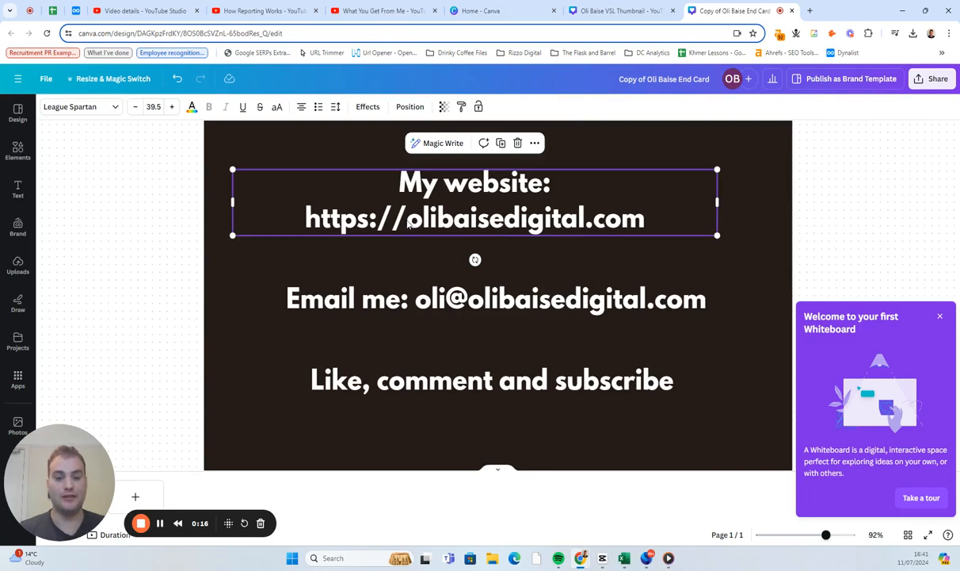
pyautogui.click(459, 303)
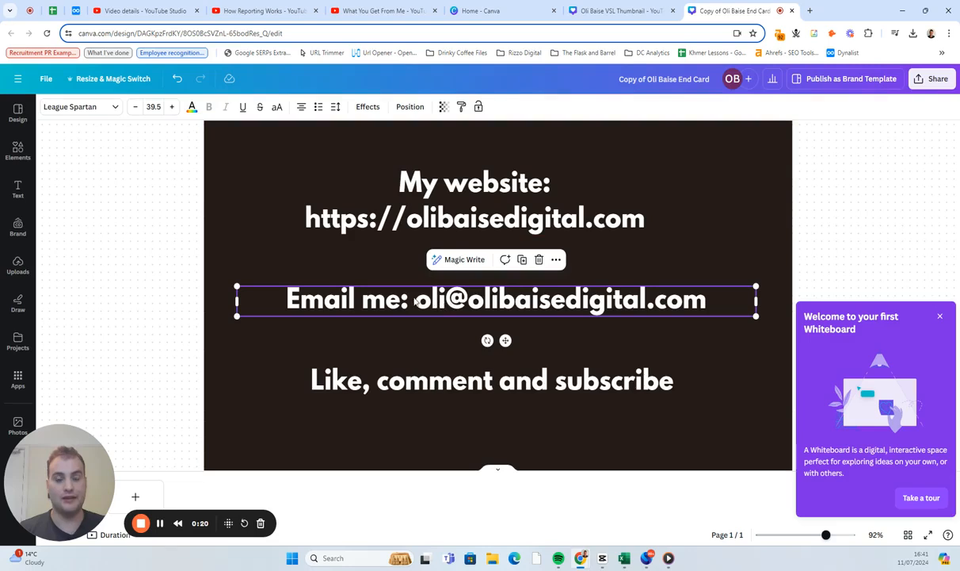